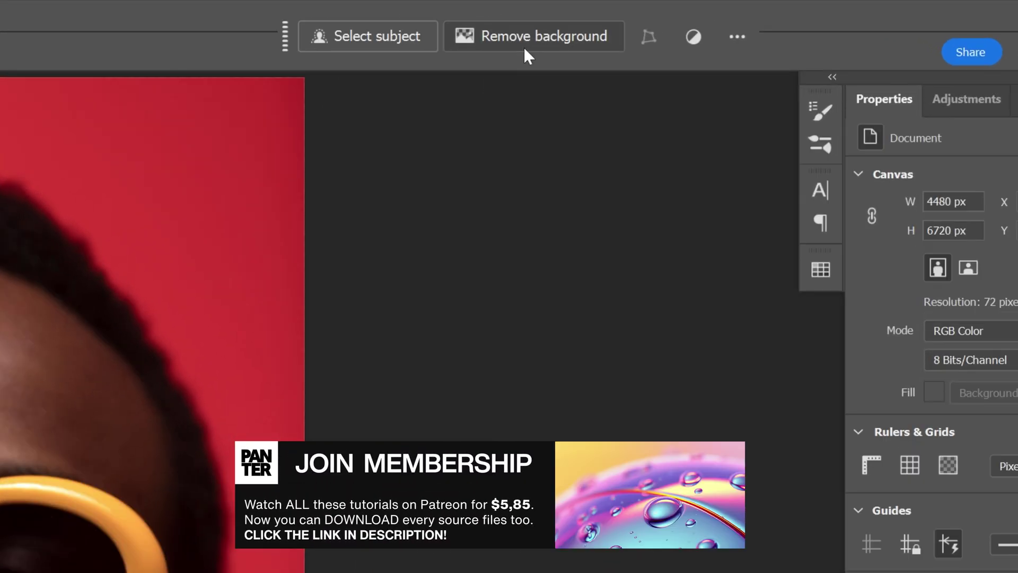
Remove the red background from the front-facing portrait.
click(523, 47)
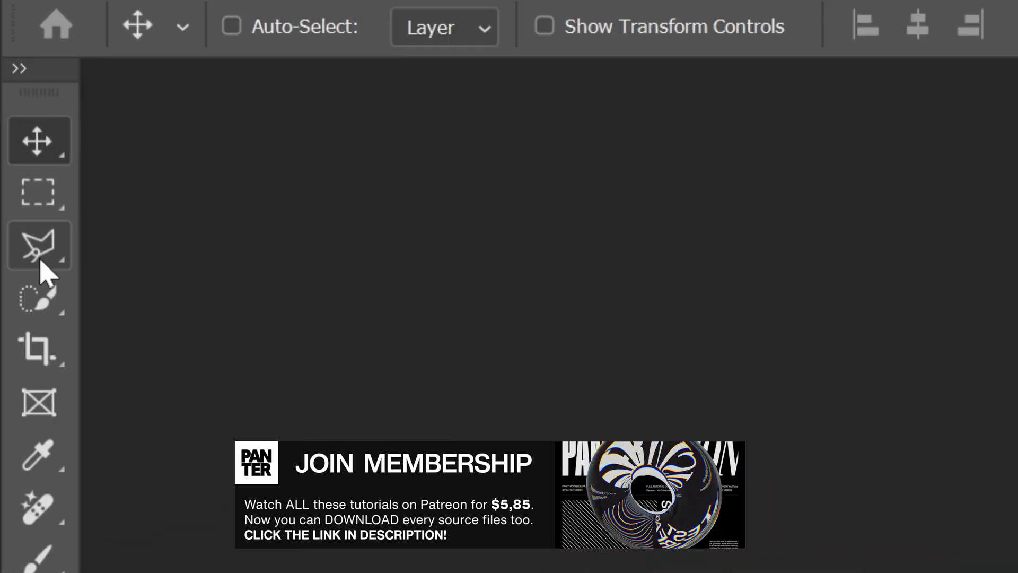
Outline the neck and shoulders below the jawline with the Polygonal Lasso and fill that area of the layer mask with black.
click(9, 74)
right_click(9, 75)
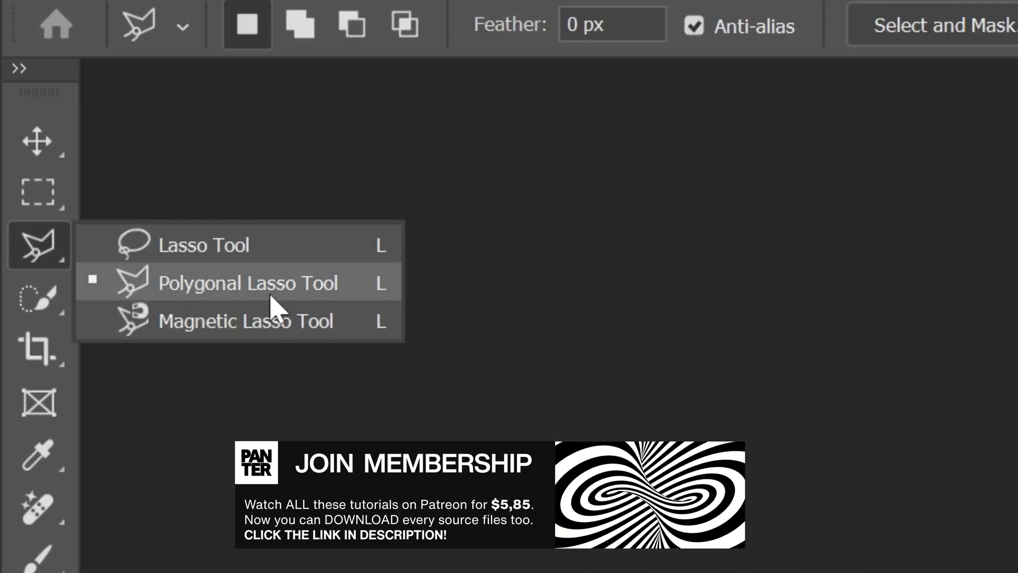
click(270, 295)
click(285, 204)
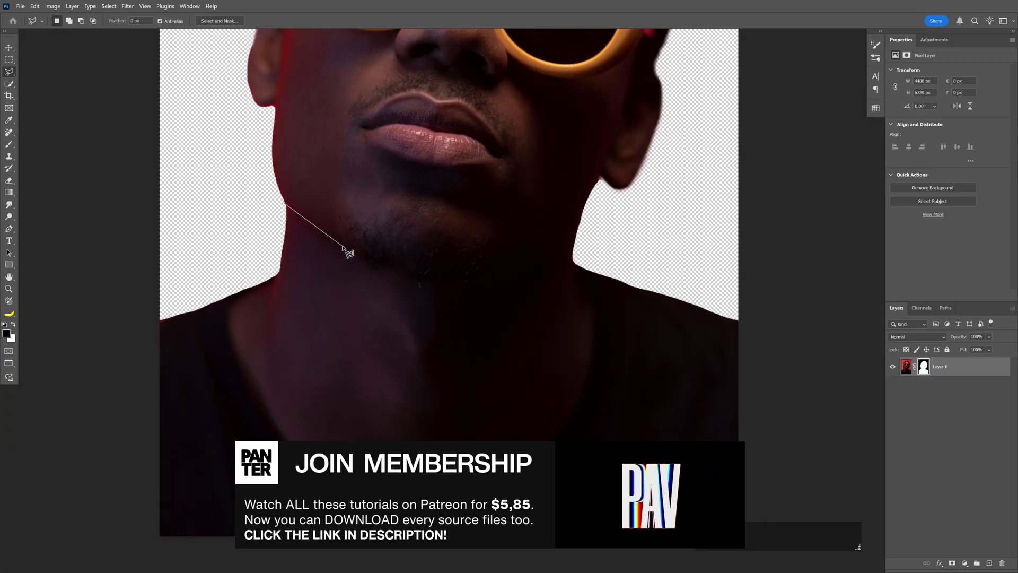
click(344, 246)
click(383, 265)
click(420, 275)
click(471, 279)
click(496, 274)
click(526, 261)
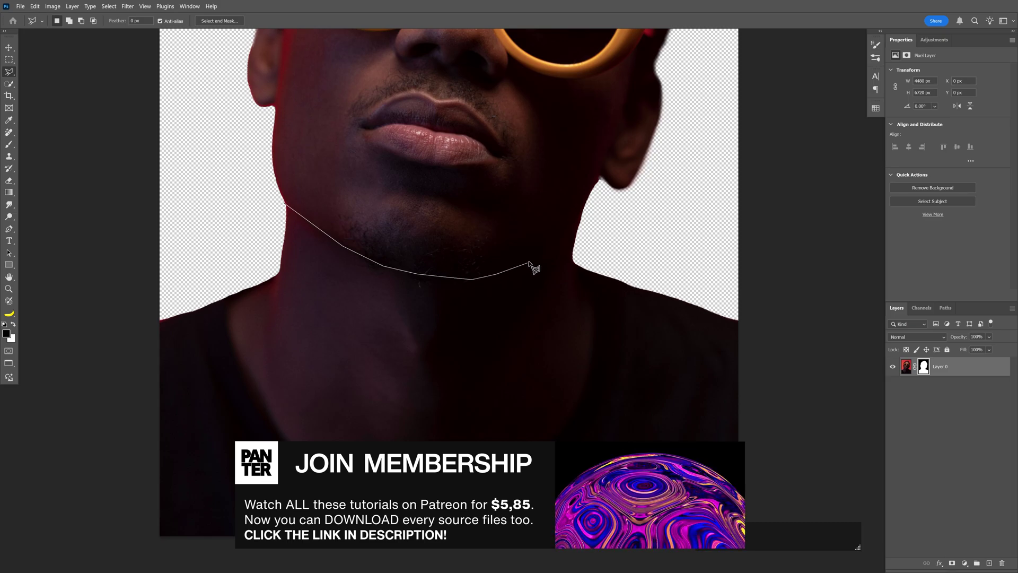
click(558, 239)
click(576, 221)
click(588, 205)
click(617, 202)
click(754, 265)
click(800, 450)
click(786, 567)
click(107, 533)
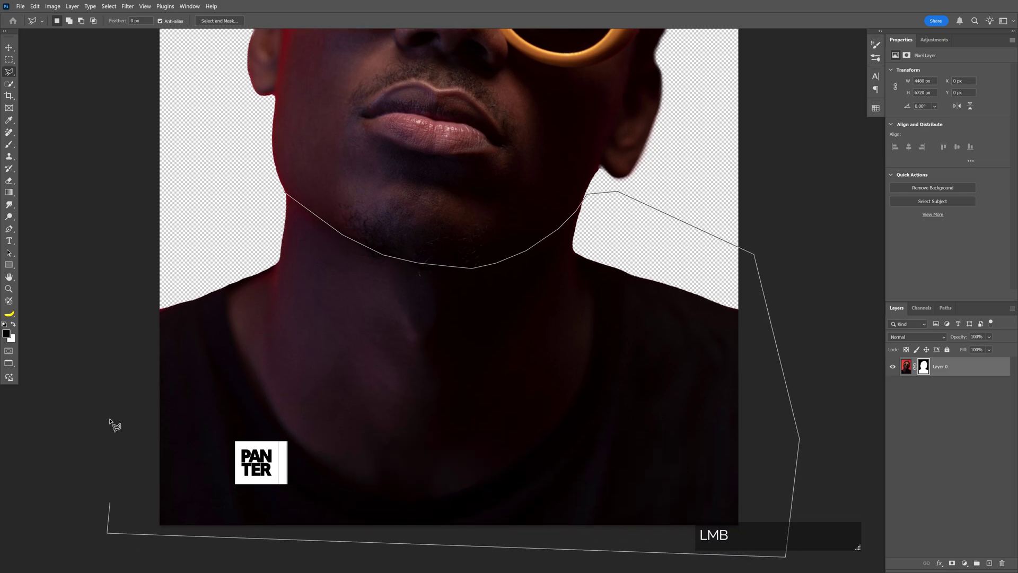
click(125, 263)
click(285, 194)
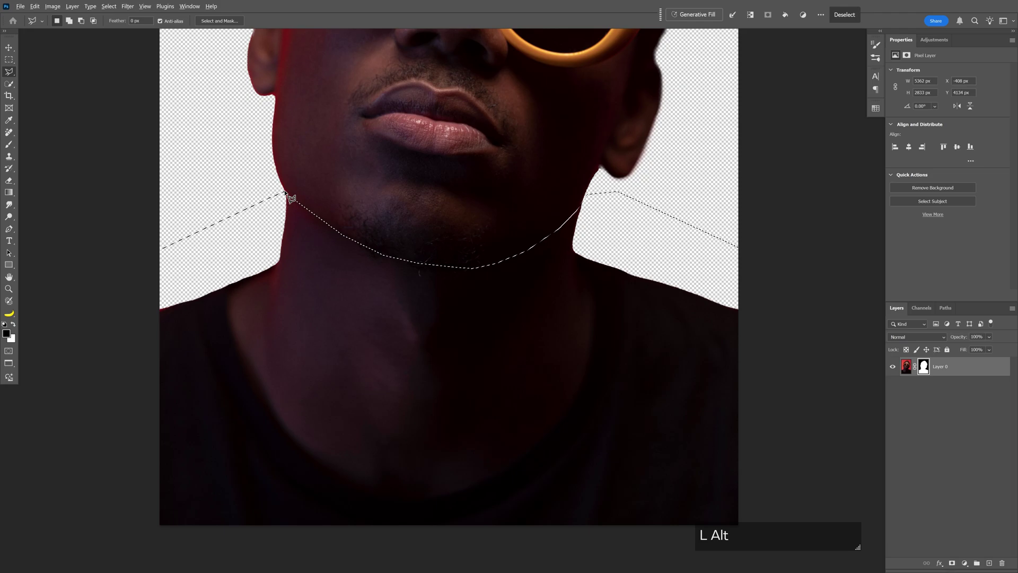
key(alt+BackSpace)
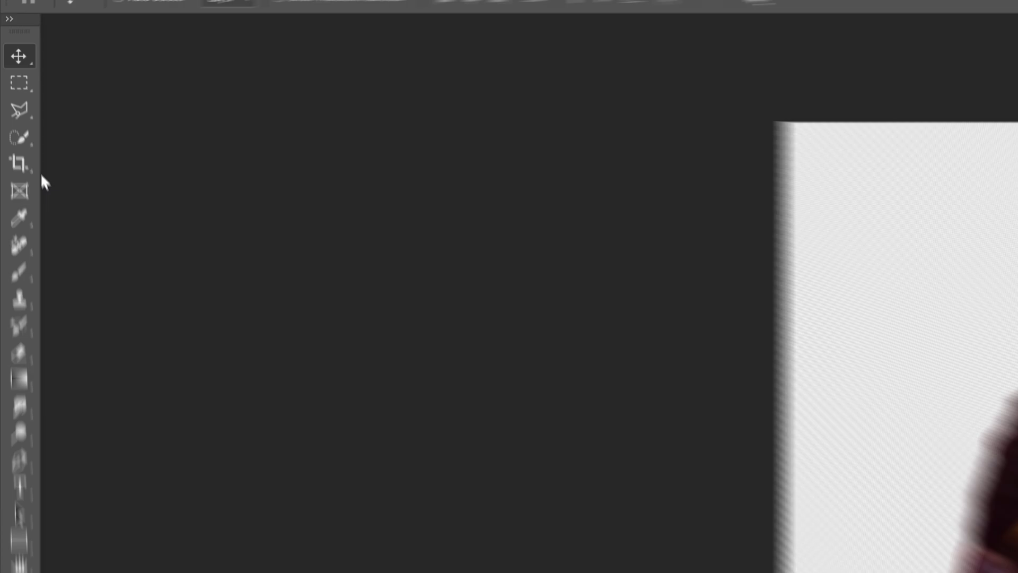
Crop the second portrait's canvas to about 6670 × 4790 px, leaving empty space beside the cut-out head.
click(8, 96)
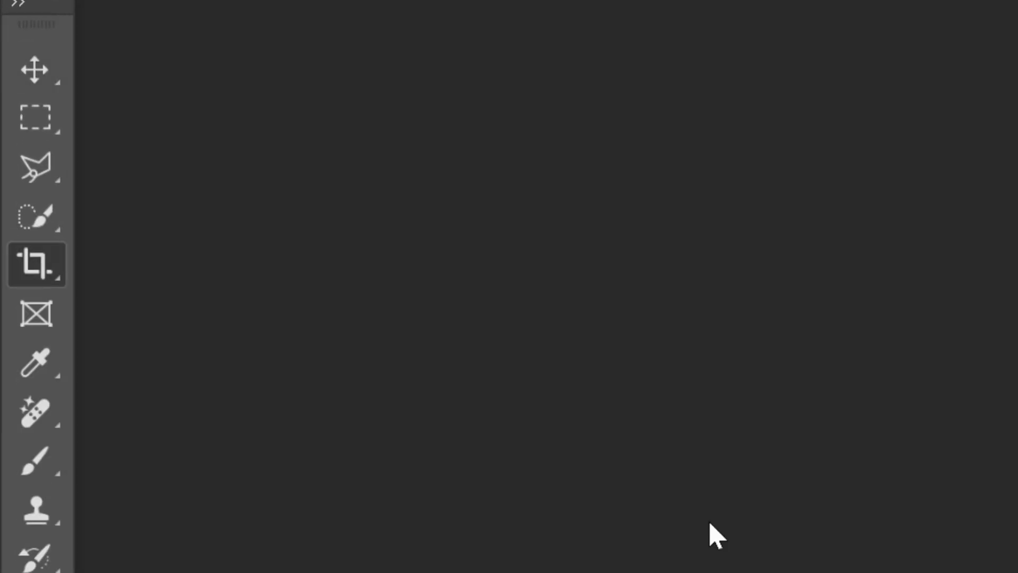
drag(353, 532, 290, 499)
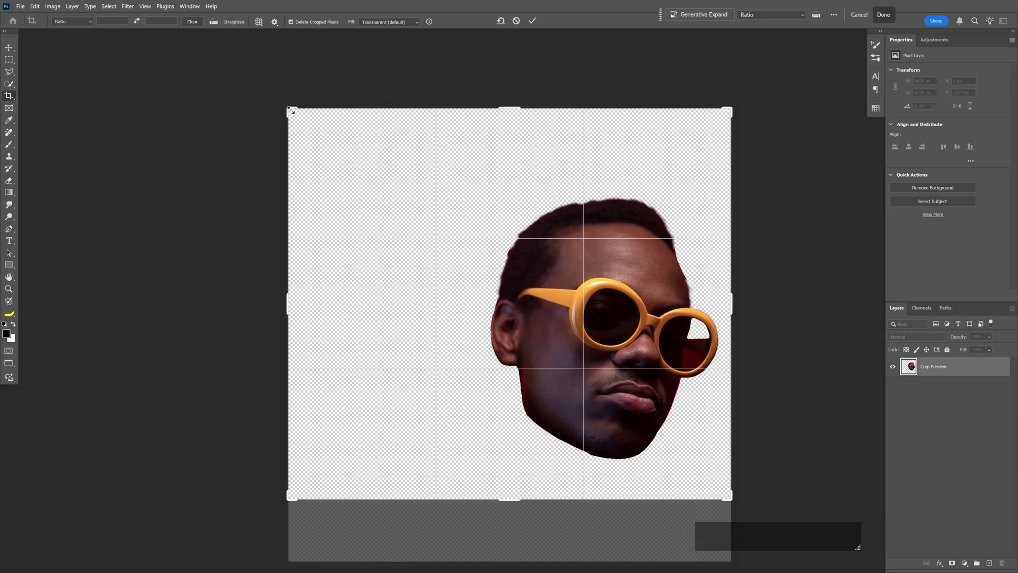
drag(291, 109, 291, 143)
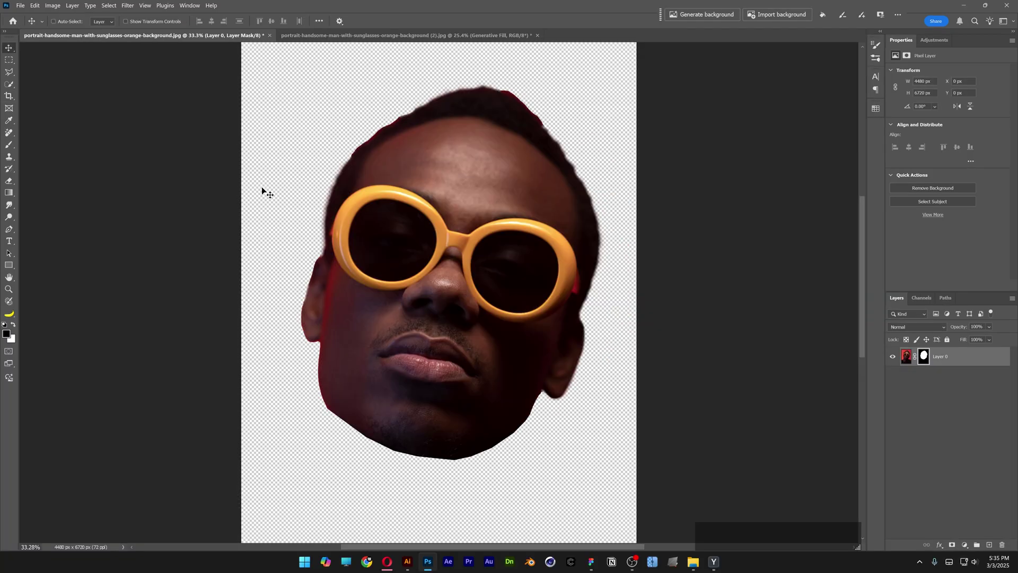
Bring the front-facing head into the second portrait's document and transform it to about 93% scale and -13° rotation.
drag(461, 264, 336, 40)
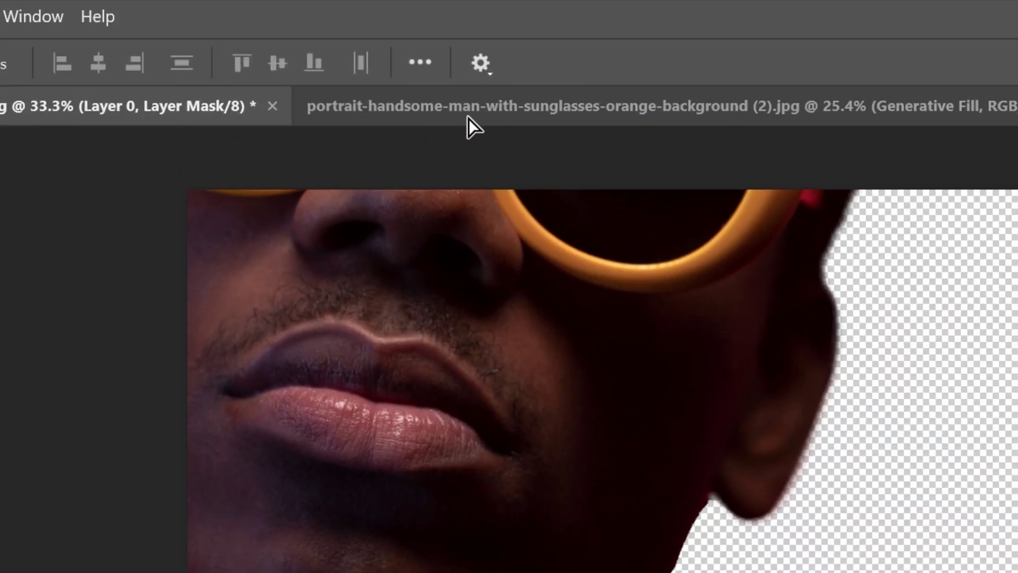
drag(469, 119, 388, 276)
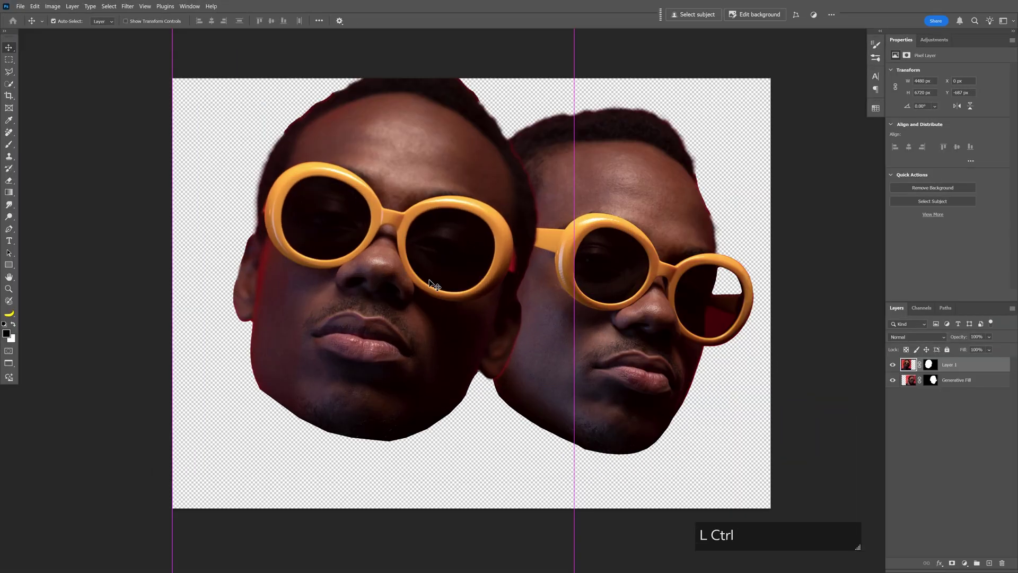
key(ctrl+t)
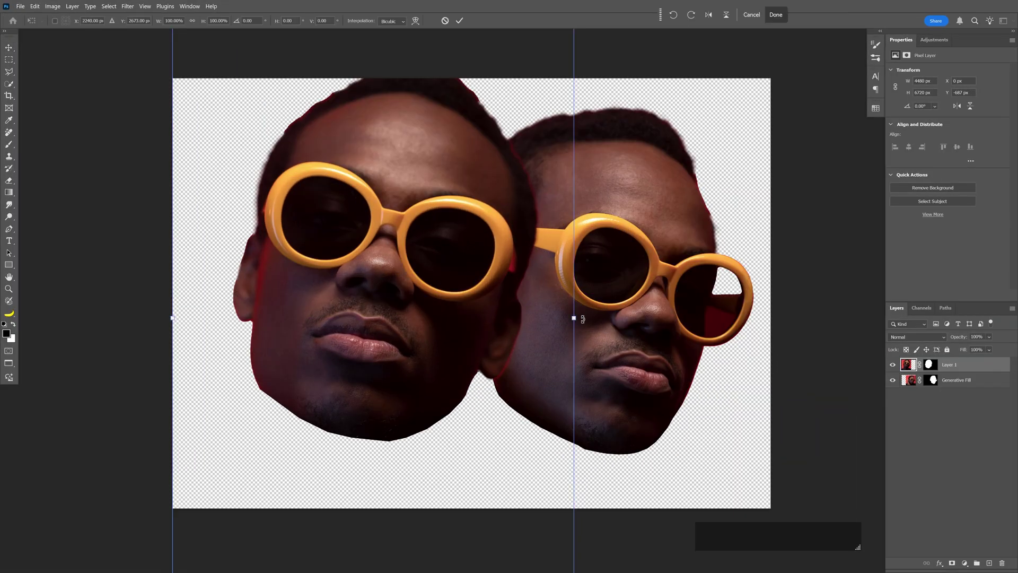
drag(574, 318, 552, 270)
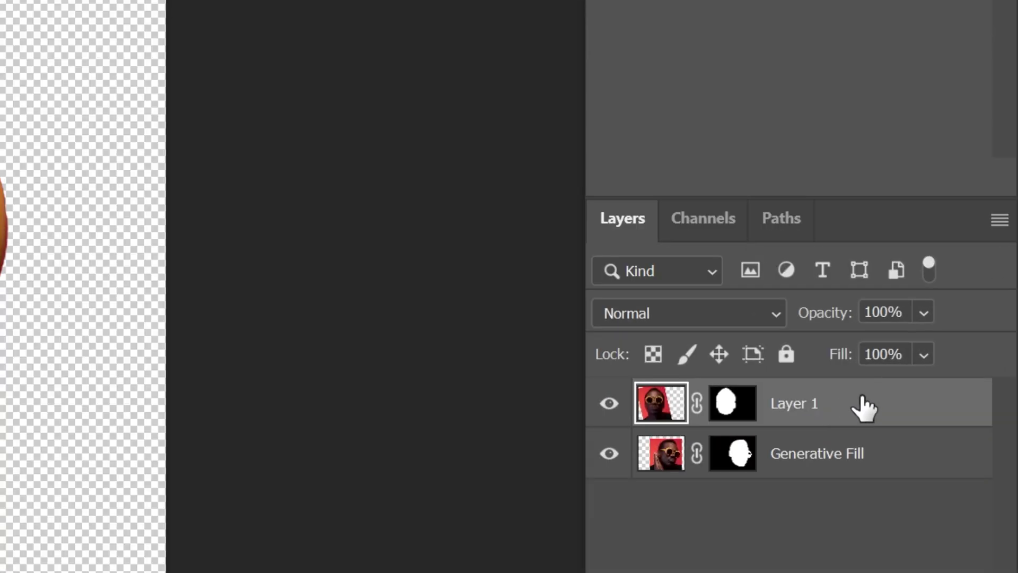
Convert both head layers to smart objects and name them Model 1 and Model 2.
right_click(863, 404)
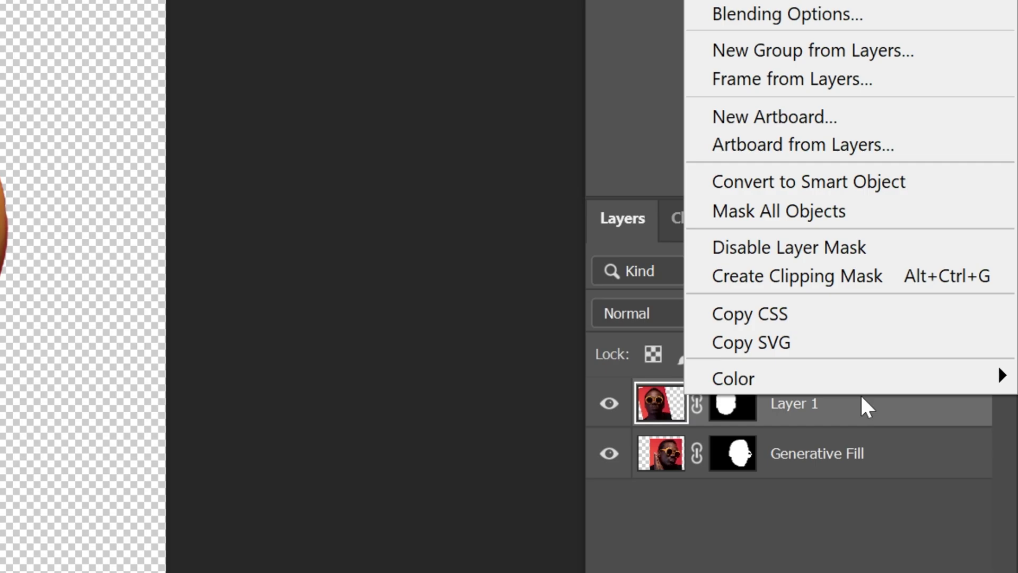
click(885, 183)
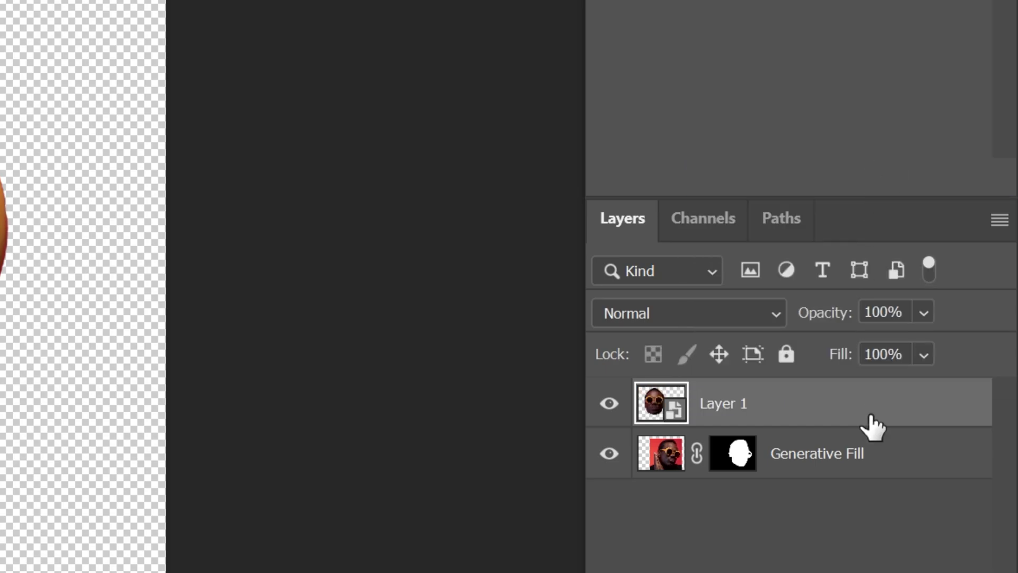
right_click(869, 451)
click(871, 254)
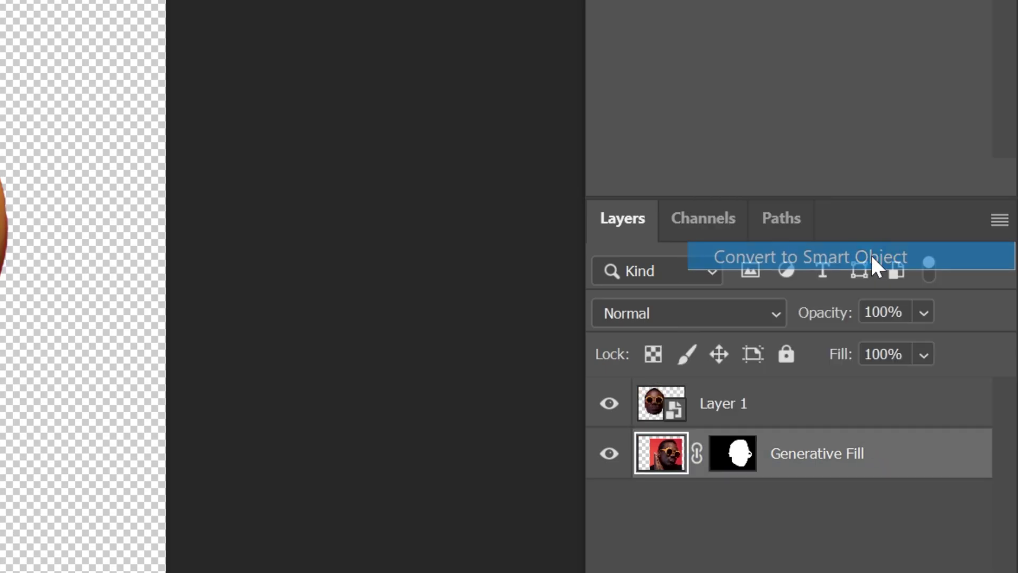
double_click(735, 403)
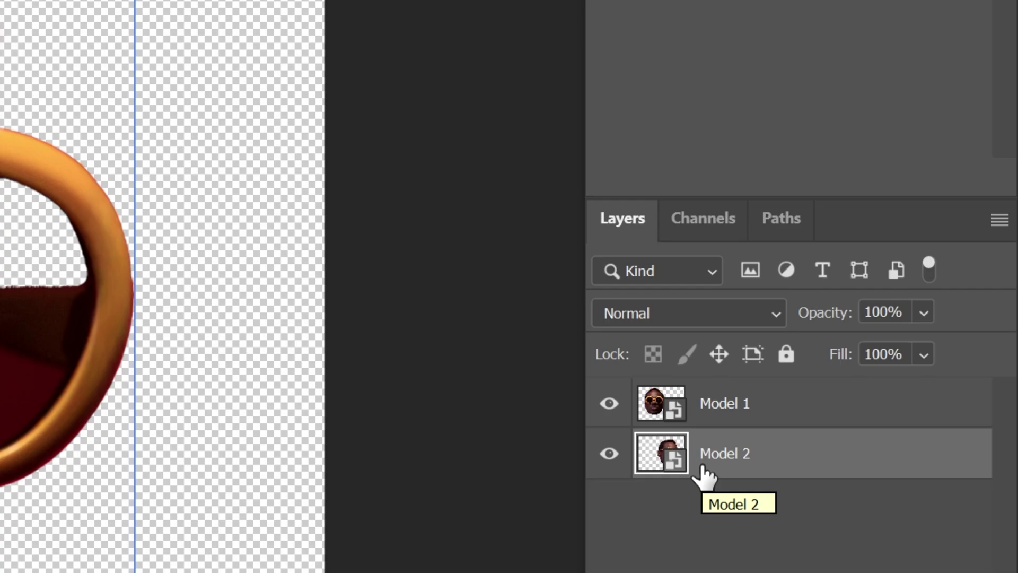
click(693, 402)
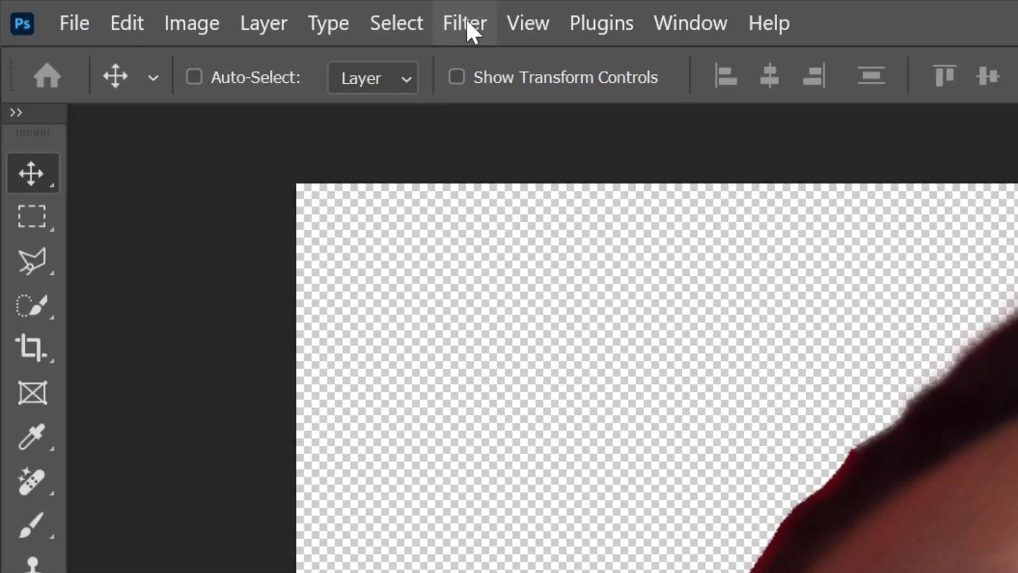
Open the Liquify filter on Model 1 and show the other layers as a backdrop.
click(128, 6)
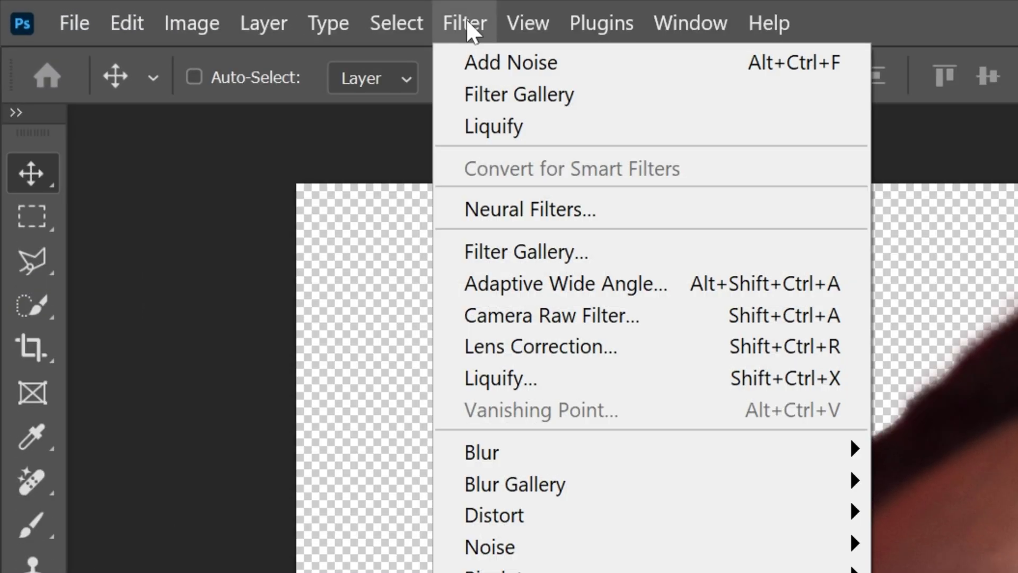
click(565, 372)
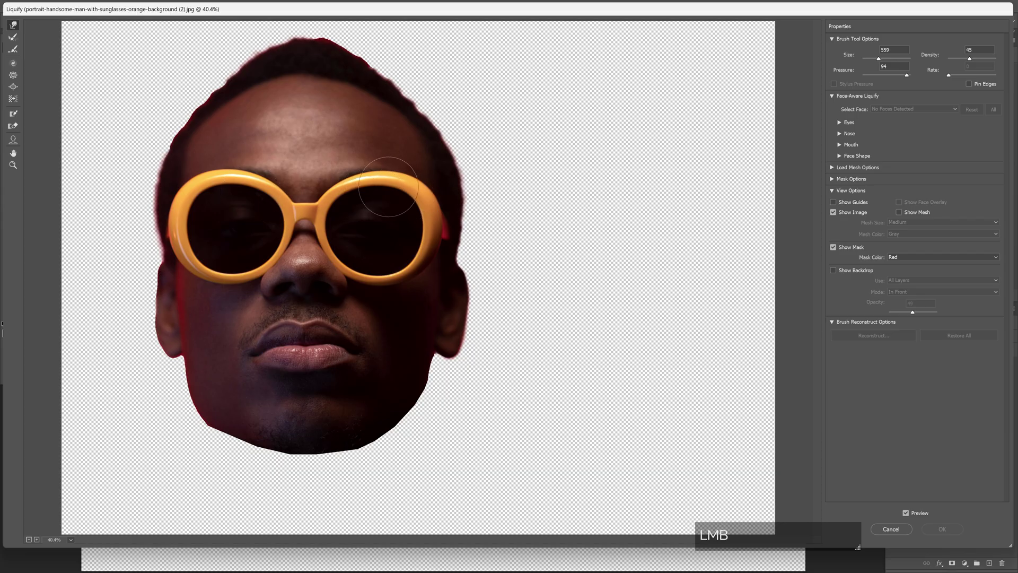
drag(389, 187, 520, 197)
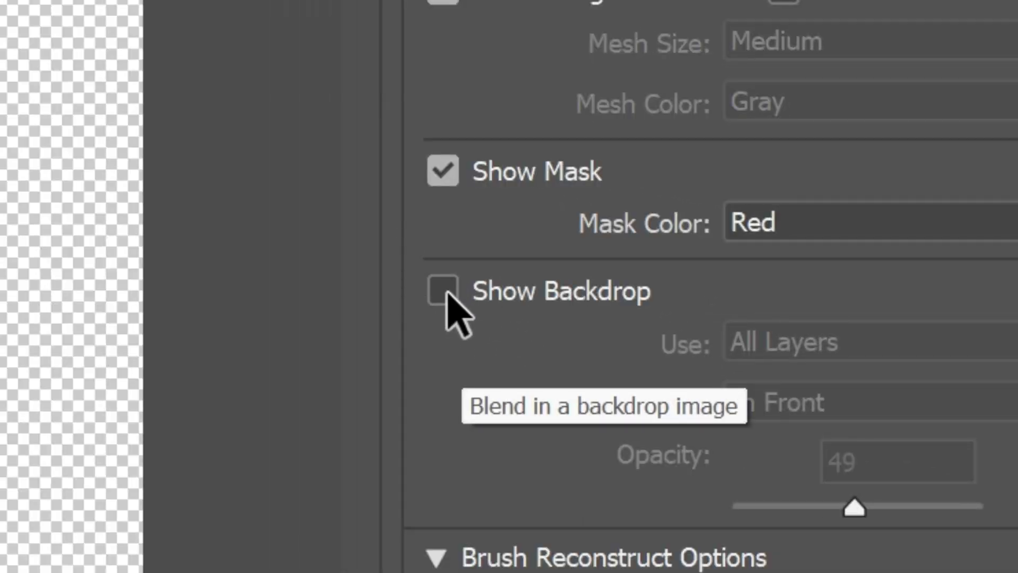
click(447, 293)
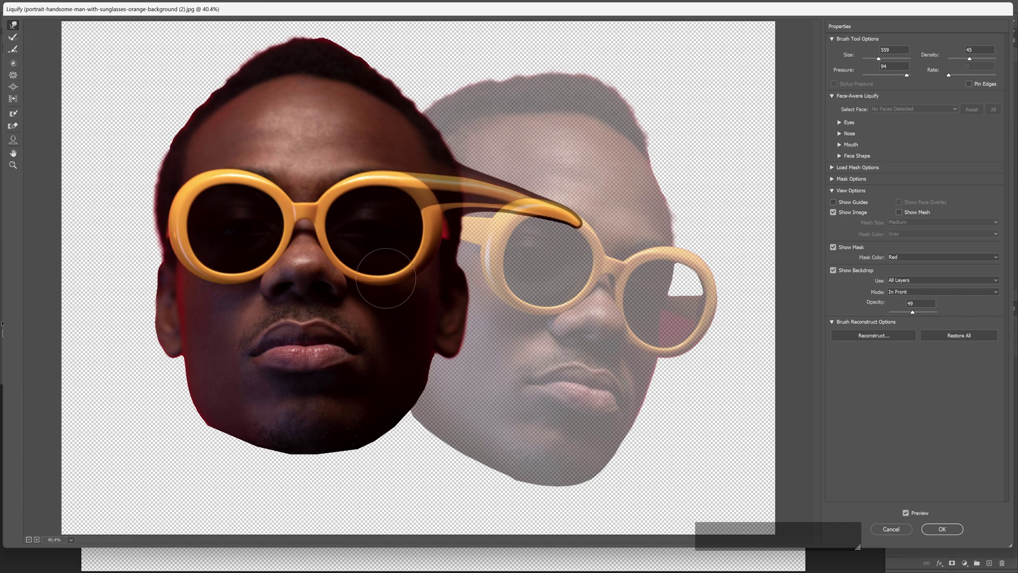
Warp the front-facing head's glasses rims and dark lens across to the second face's near lens and apply the Liquify filter.
mouse_move(385, 269)
mouse_down()
mouse_move(515, 290)
mouse_move(468, 283)
mouse_move(545, 312)
mouse_move(502, 291)
mouse_move(536, 296)
mouse_move(493, 290)
mouse_move(525, 297)
mouse_up()
key(alt)
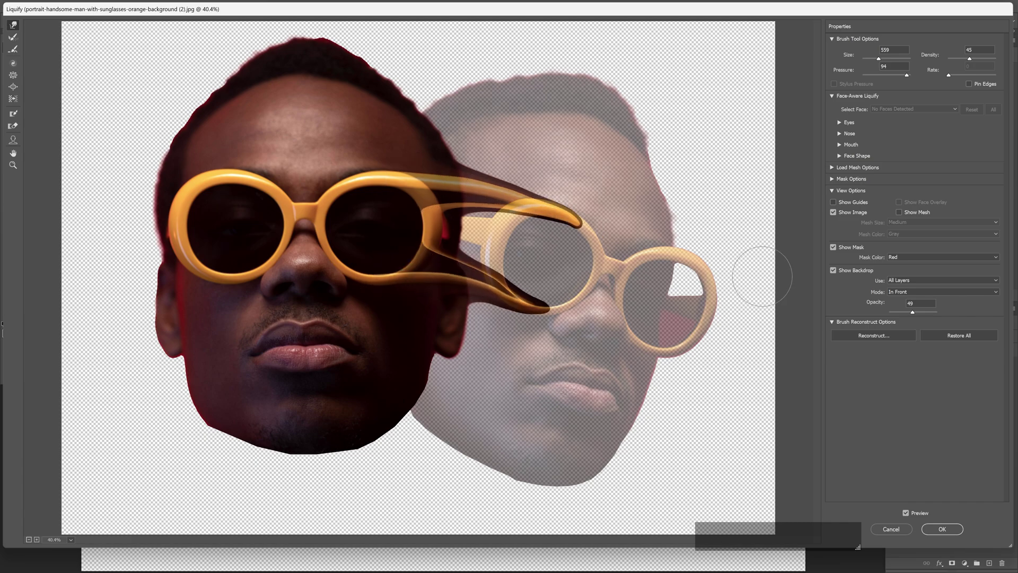
click(834, 271)
mouse_move(528, 304)
mouse_down()
mouse_move(487, 232)
mouse_move(530, 271)
mouse_move(559, 232)
mouse_move(555, 282)
mouse_move(509, 278)
mouse_move(536, 241)
mouse_move(565, 246)
mouse_move(551, 210)
mouse_up()
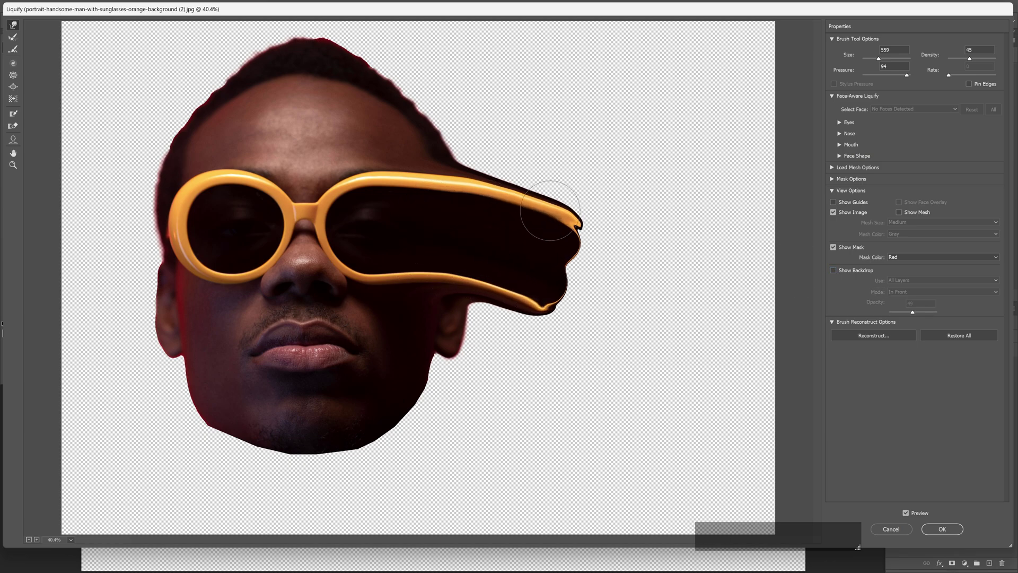
click(948, 527)
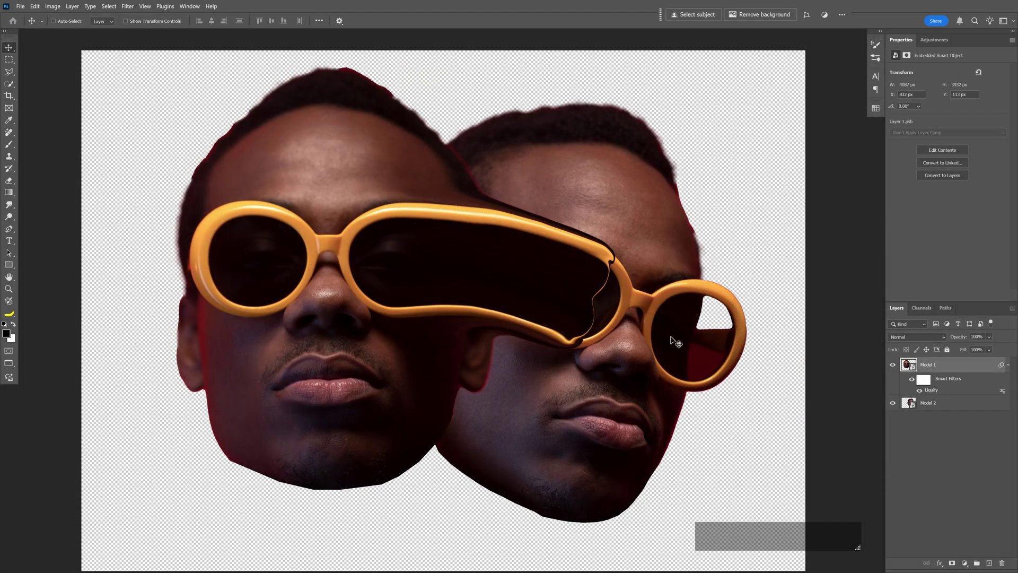
Paint black on Model 1's Smart Filters mask with a soft round brush of about 529 px to hide the warped lens edge.
scroll(672, 340, up, 4)
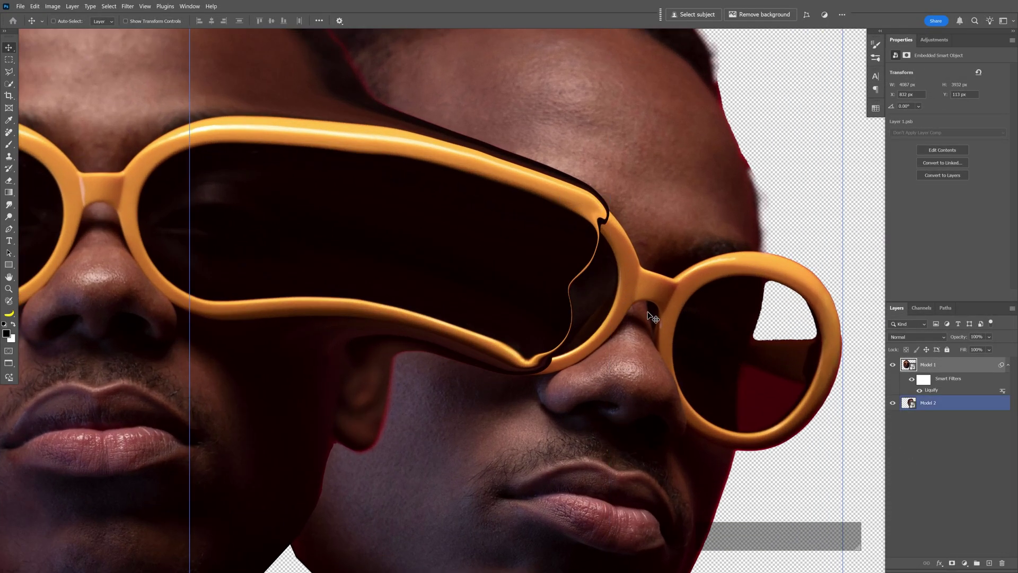
scroll(649, 314, down, 2)
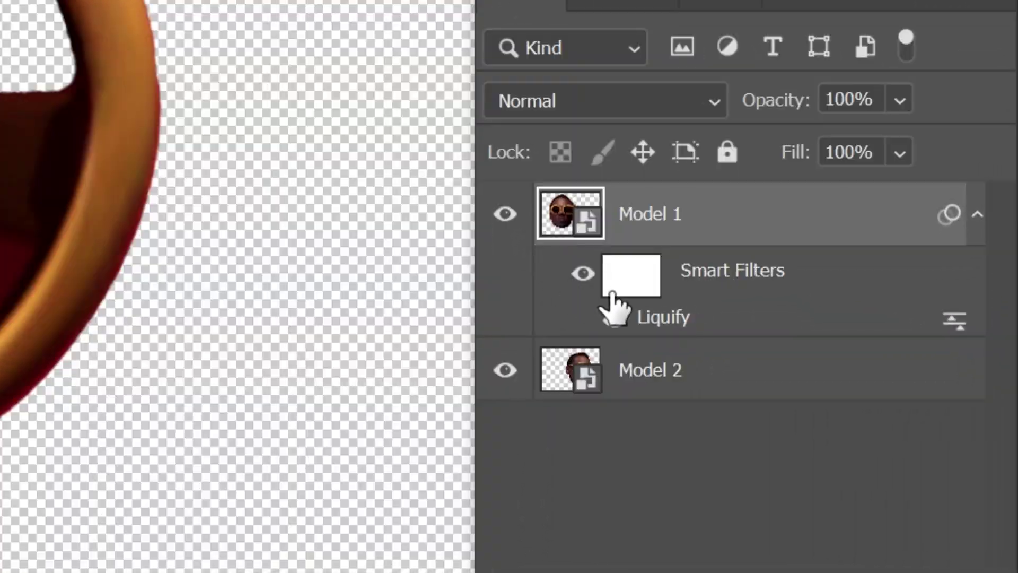
click(635, 279)
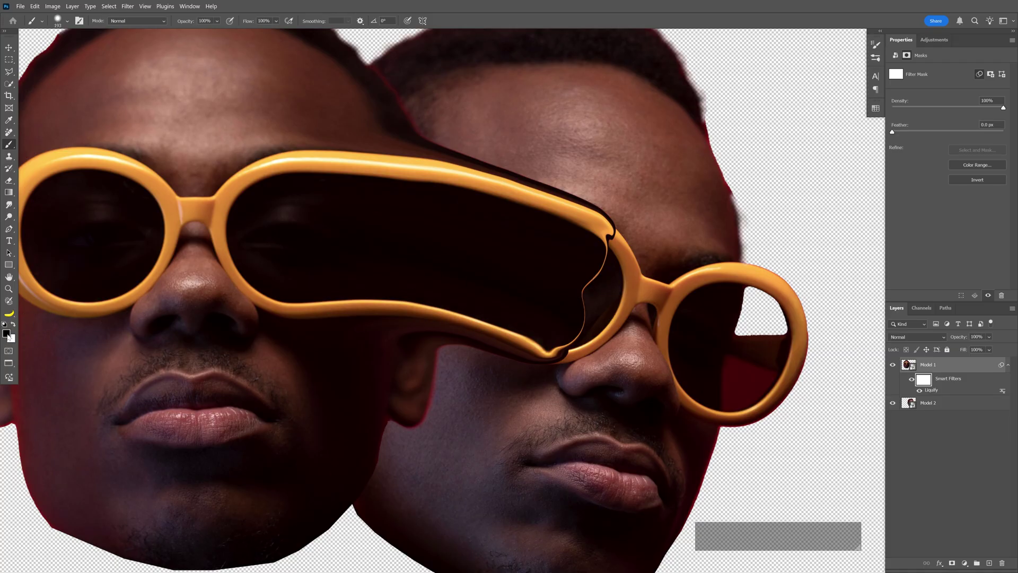
alt+right_click(587, 269)
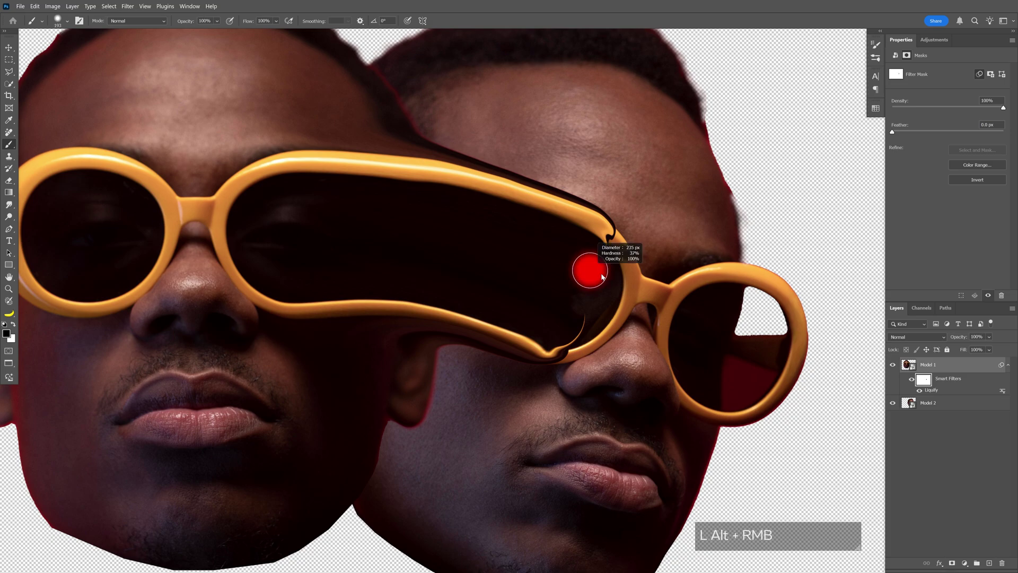
alt+right_click(618, 295)
right_click(578, 285)
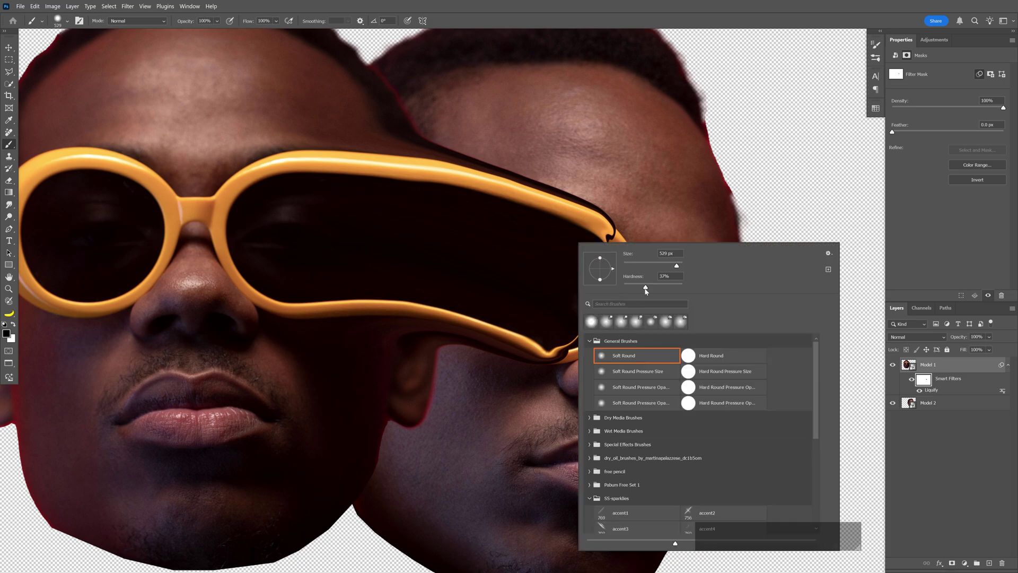
click(557, 286)
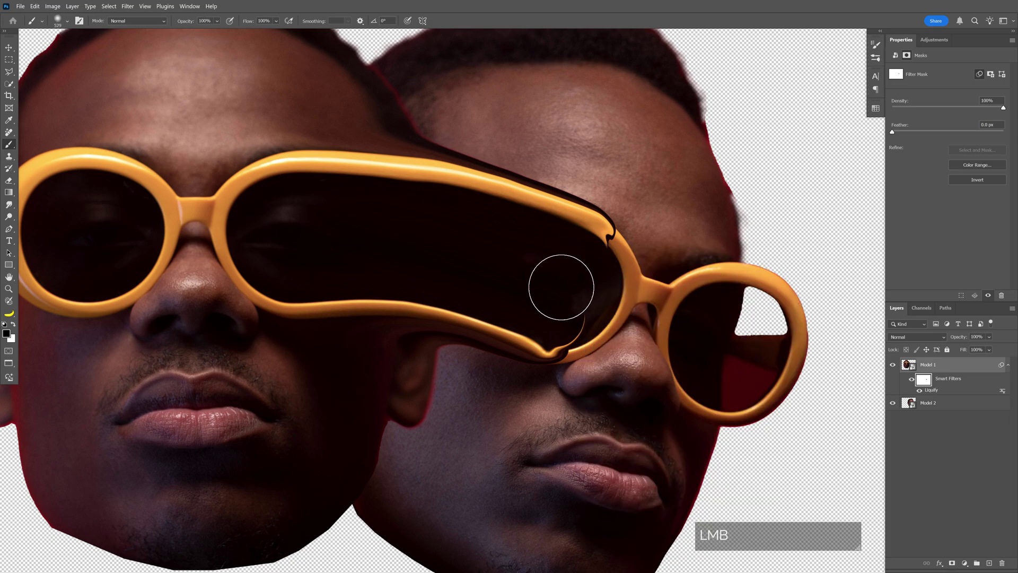
Paint out the leftover warped rim ends on the filter mask with a smaller brush, undoing the stroke that exposes the inner frame.
scroll(557, 285, up, 2)
alt+right_click(557, 284)
click(527, 270)
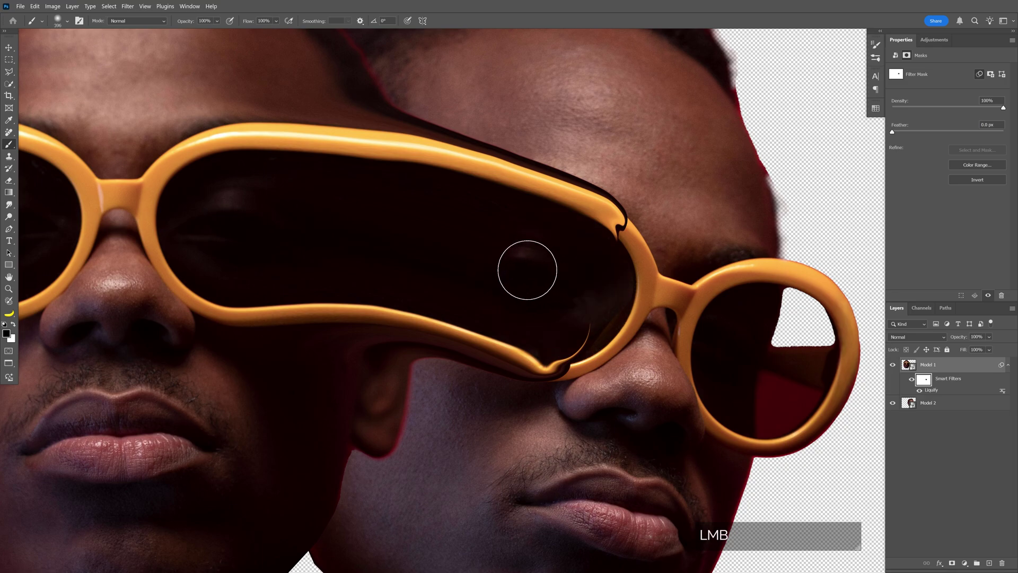
mouse_move(515, 264)
mouse_down()
mouse_move(461, 260)
mouse_move(609, 293)
mouse_up()
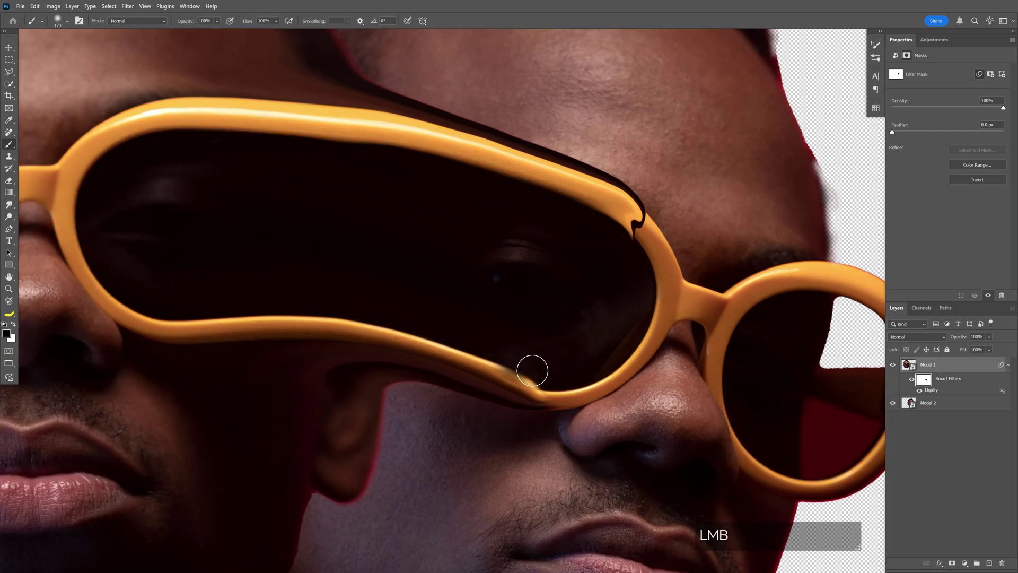
key(ctrl+z)
mouse_move(514, 359)
mouse_down()
mouse_move(539, 395)
mouse_move(514, 417)
mouse_up()
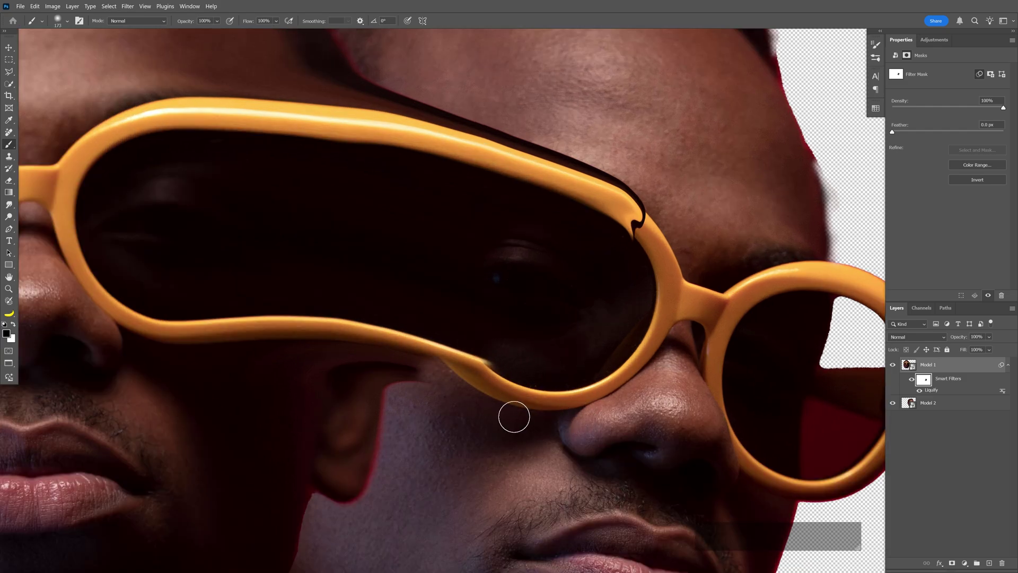
key(v)
scroll(616, 280, up, 2)
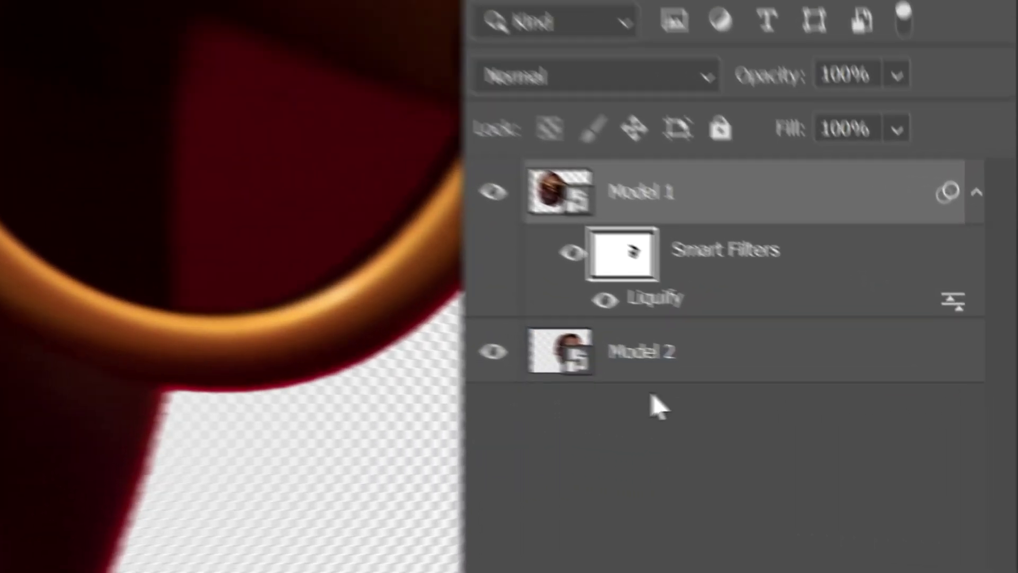
Open the Liquify filter on the Model 2 layer and show all other layers as a backdrop.
click(960, 403)
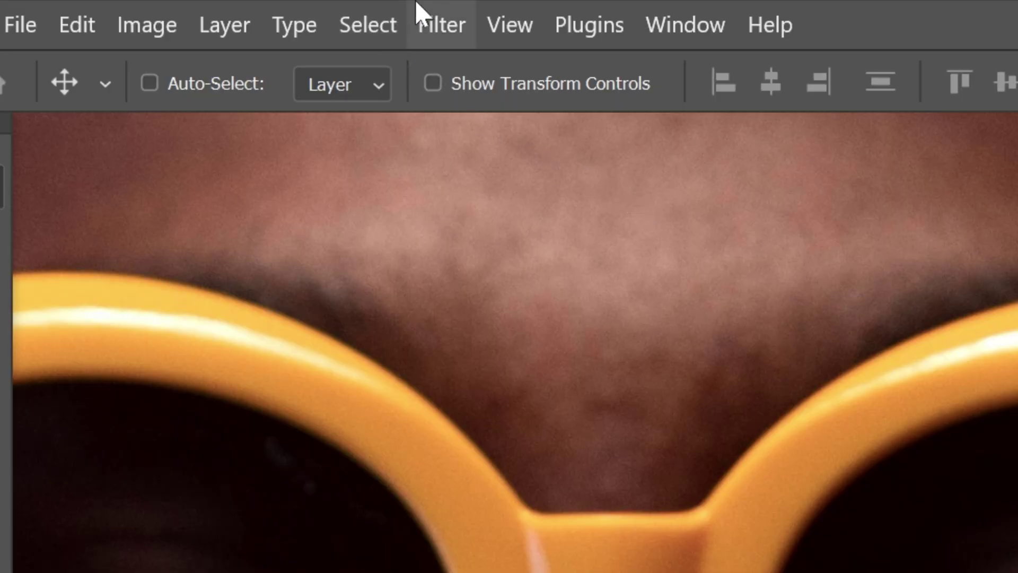
click(443, 22)
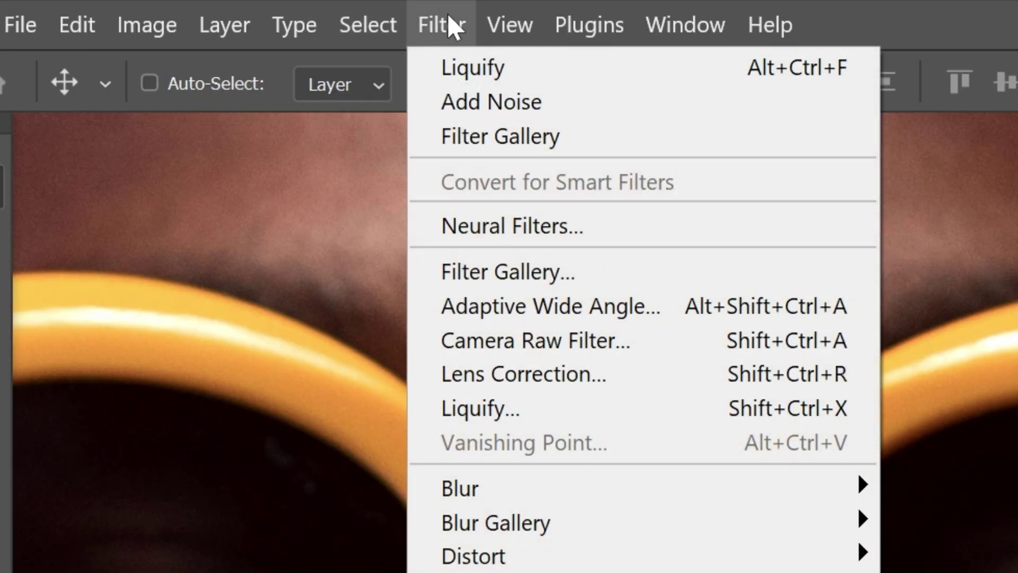
click(536, 404)
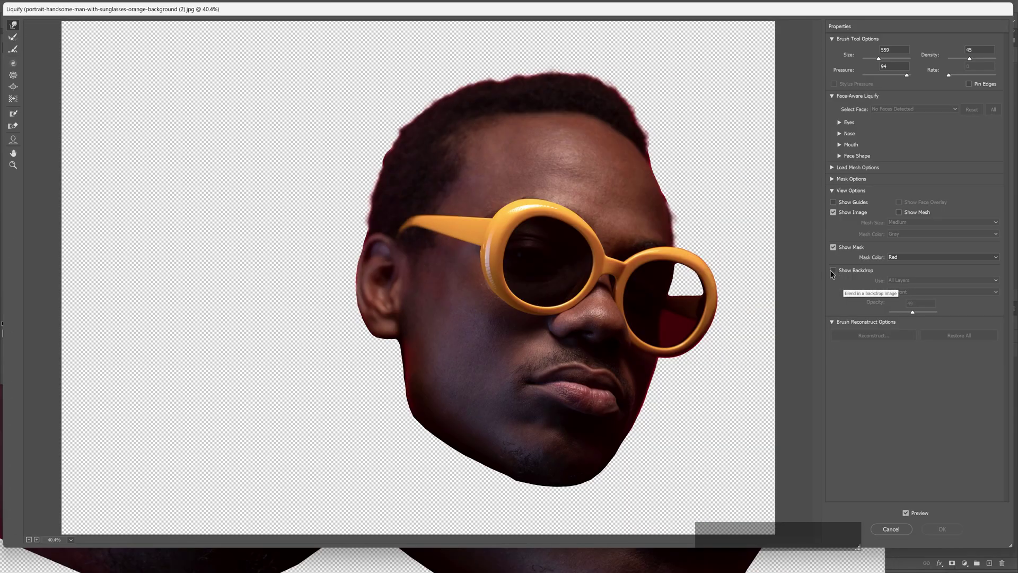
click(833, 271)
scroll(588, 317, up, 3)
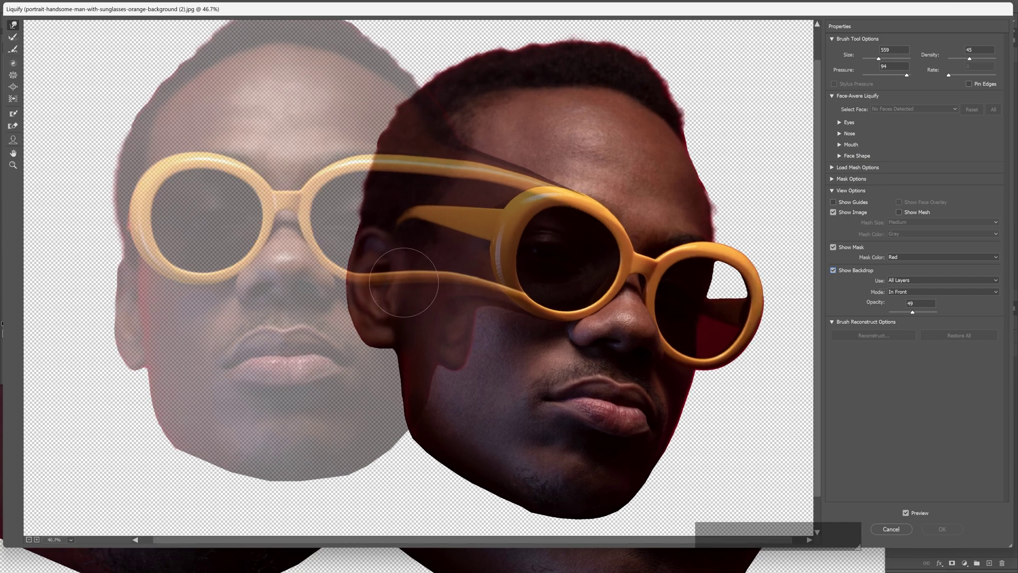
Push the lower rim of the second face's near lens into line with the stretched rim and apply the Liquify filter.
mouse_move(588, 317)
mouse_down()
mouse_move(589, 306)
mouse_move(563, 307)
mouse_move(555, 283)
mouse_up()
scroll(544, 304, up, 5)
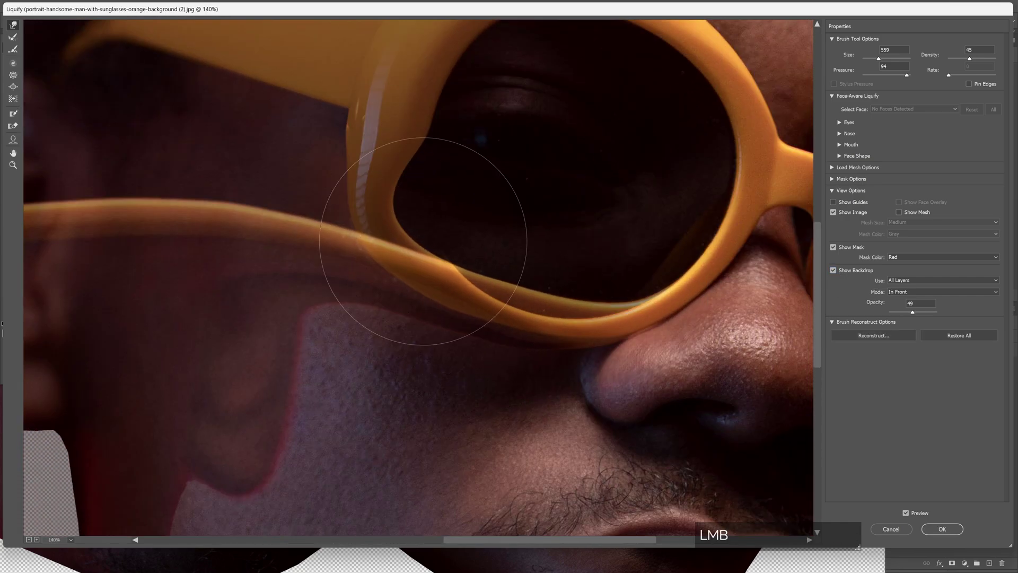
drag(409, 300, 440, 265)
click(958, 530)
scroll(412, 324, up, 2)
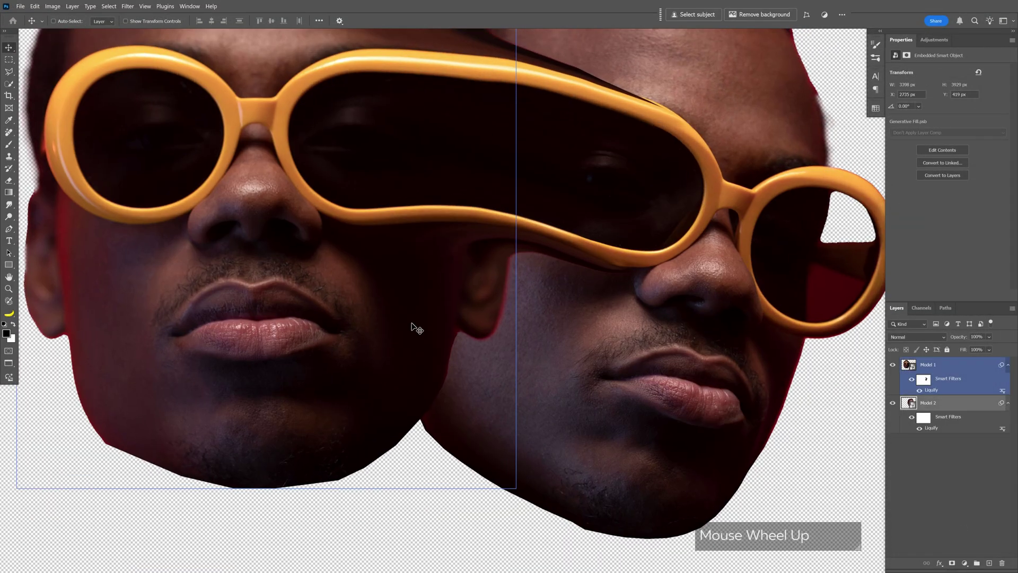
Place the black Color Fill 1 layer beneath both models and recolor it red, sampling from the red area in the far lens.
scroll(615, 282, down, 2)
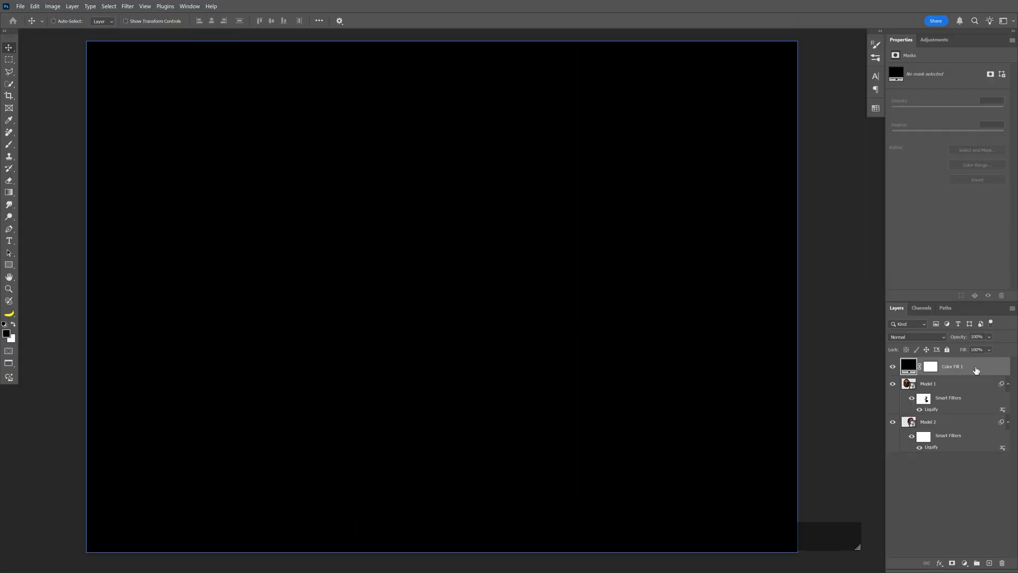
drag(977, 369, 912, 451)
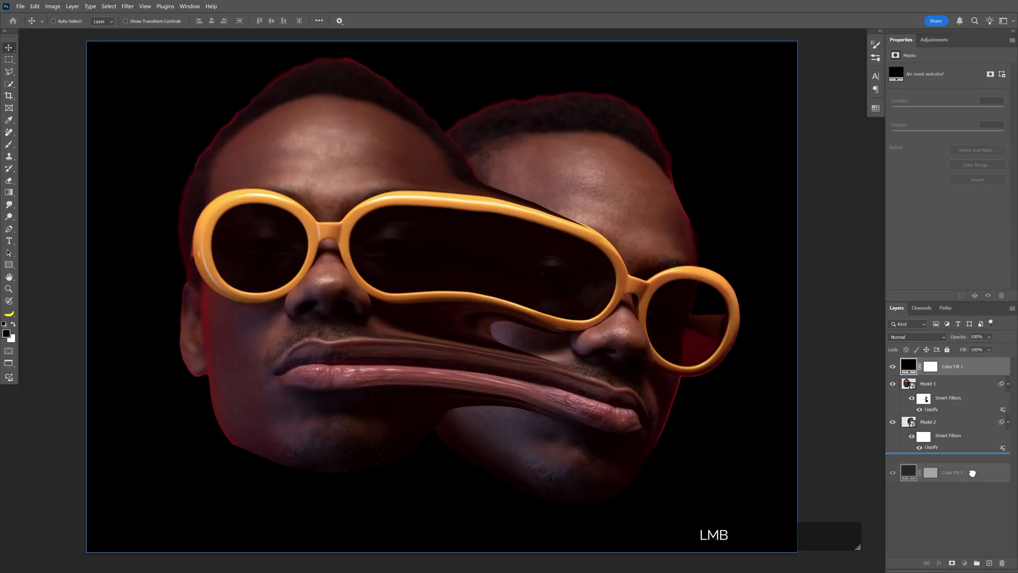
double_click(909, 443)
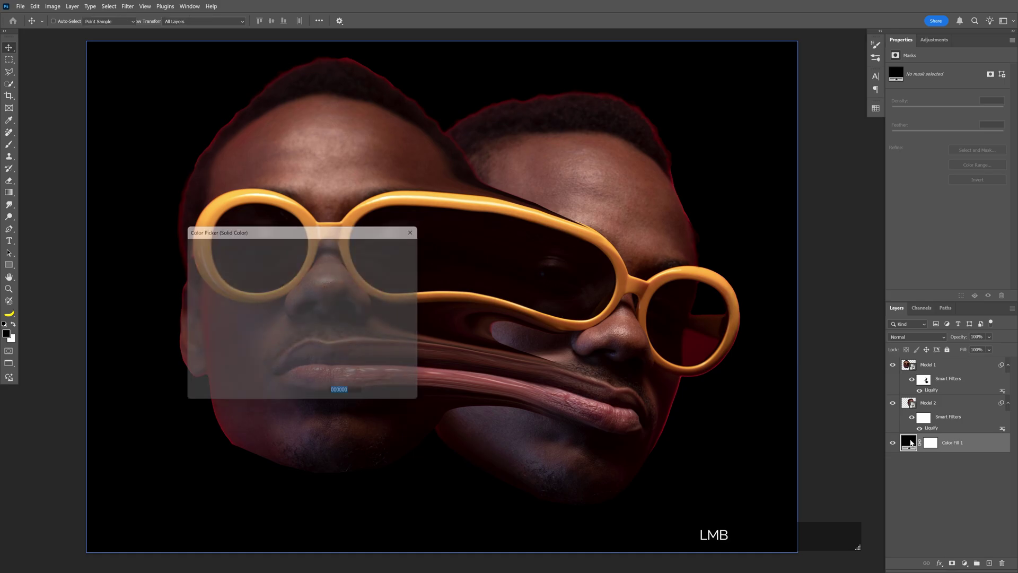
click(699, 349)
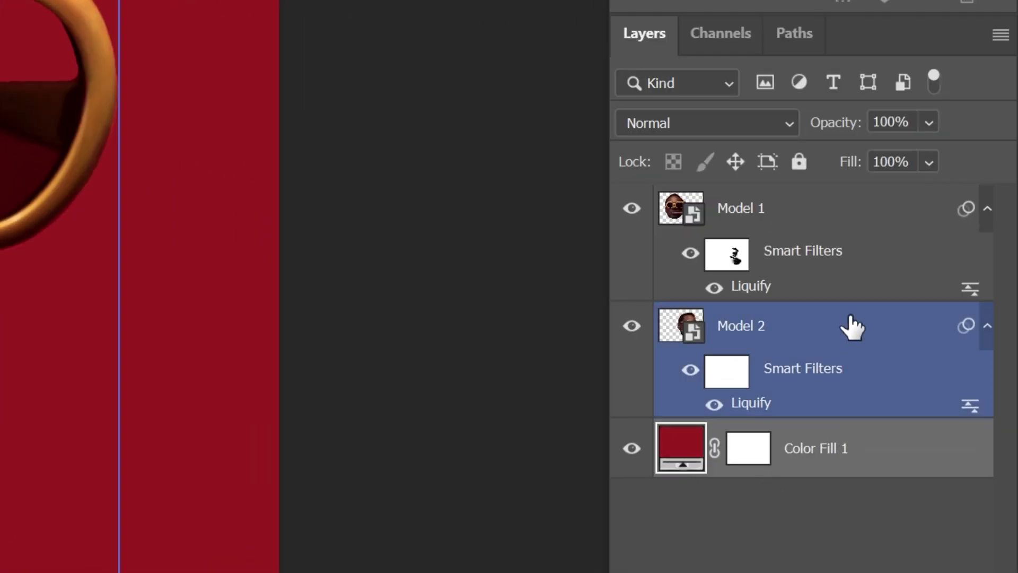
Convert the model and fill layers into one smart object and give the copy a Reticulation effect from the Filter Gallery.
right_click(831, 194)
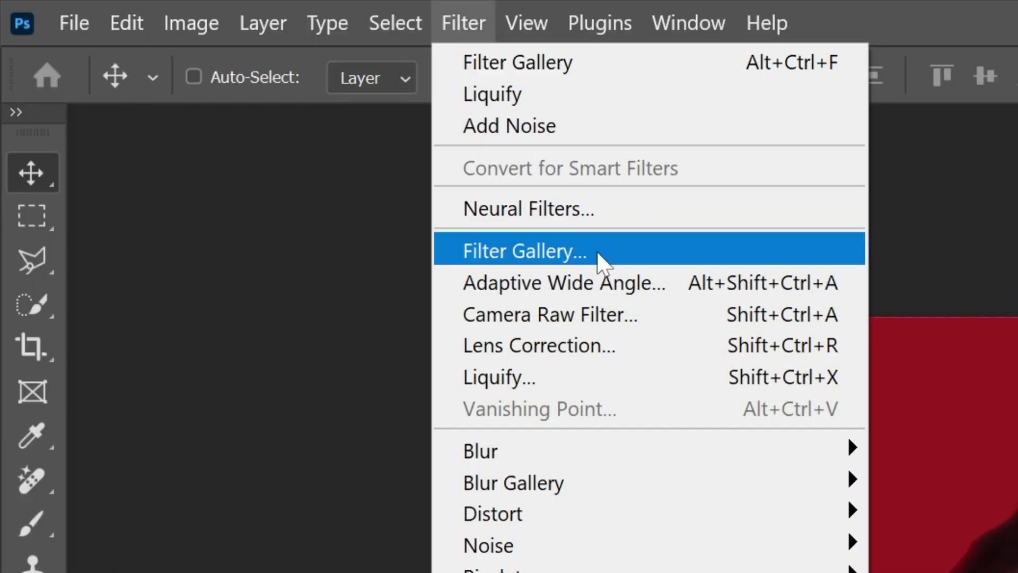
click(598, 252)
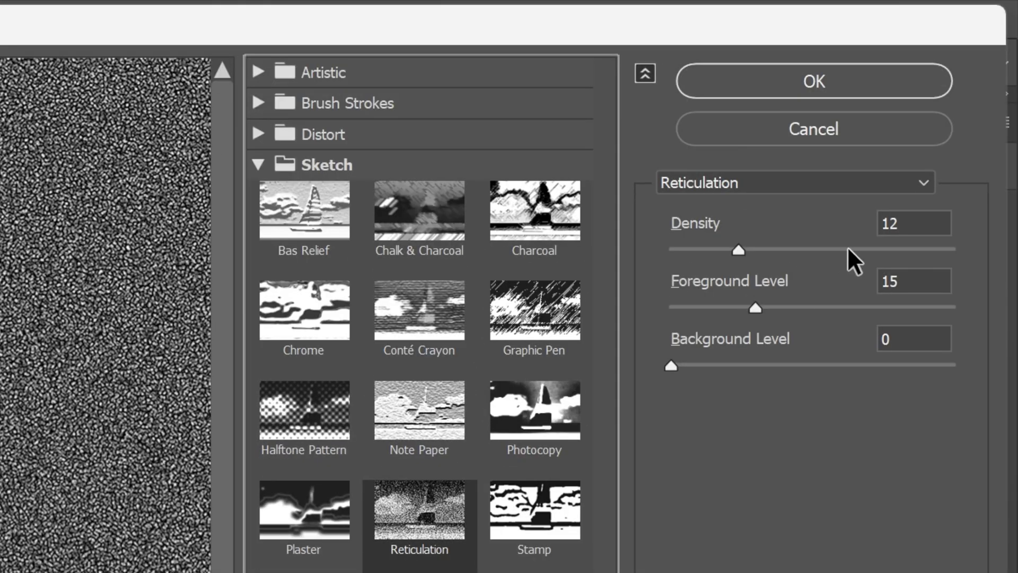
drag(847, 249, 857, 249)
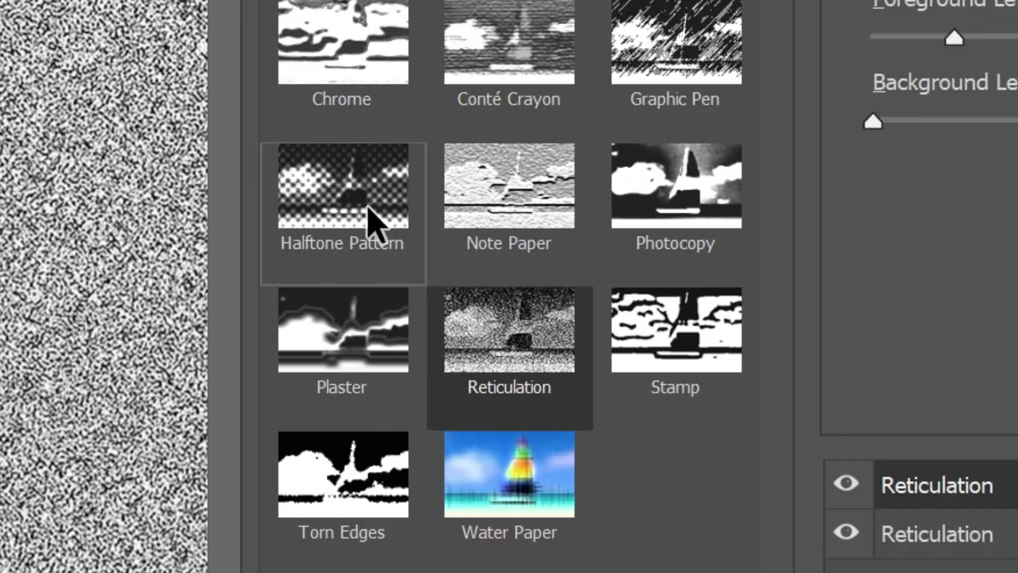
Add a Dot-type Halftone Pattern effect over the reticulation, raising its contrast to about 41 and fine-tuning the dot size.
click(372, 220)
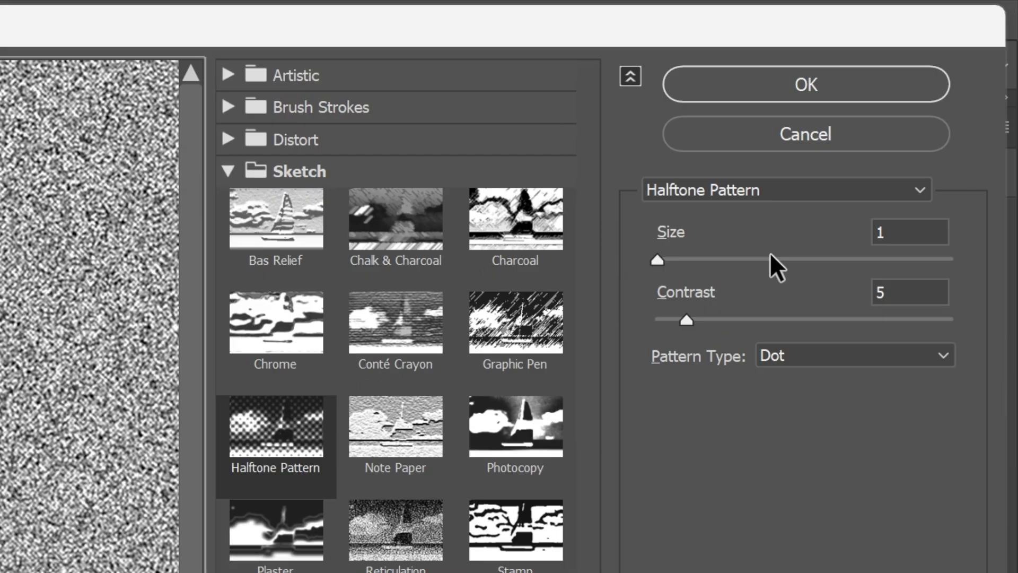
click(770, 260)
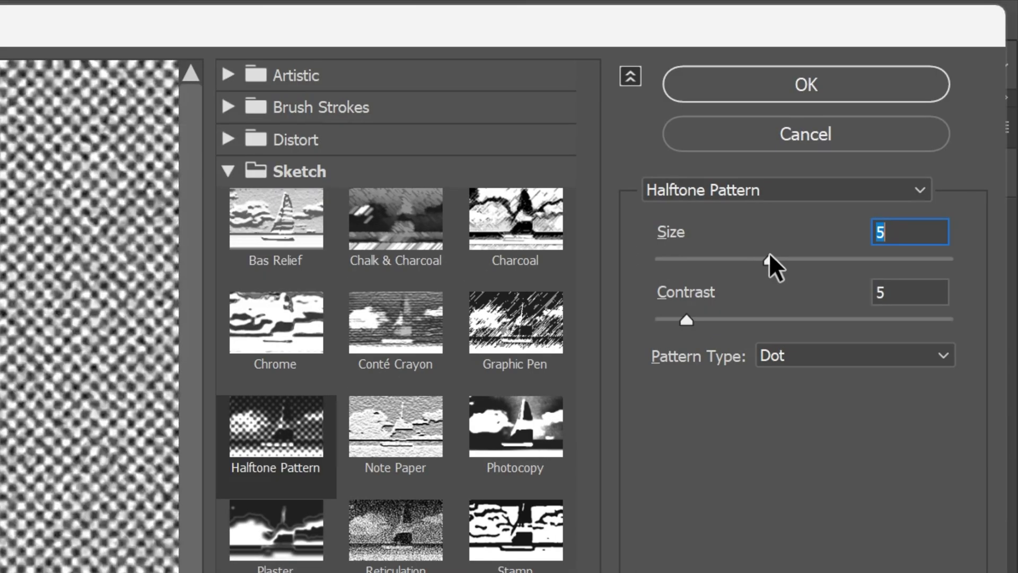
drag(769, 260, 790, 260)
drag(733, 321, 908, 320)
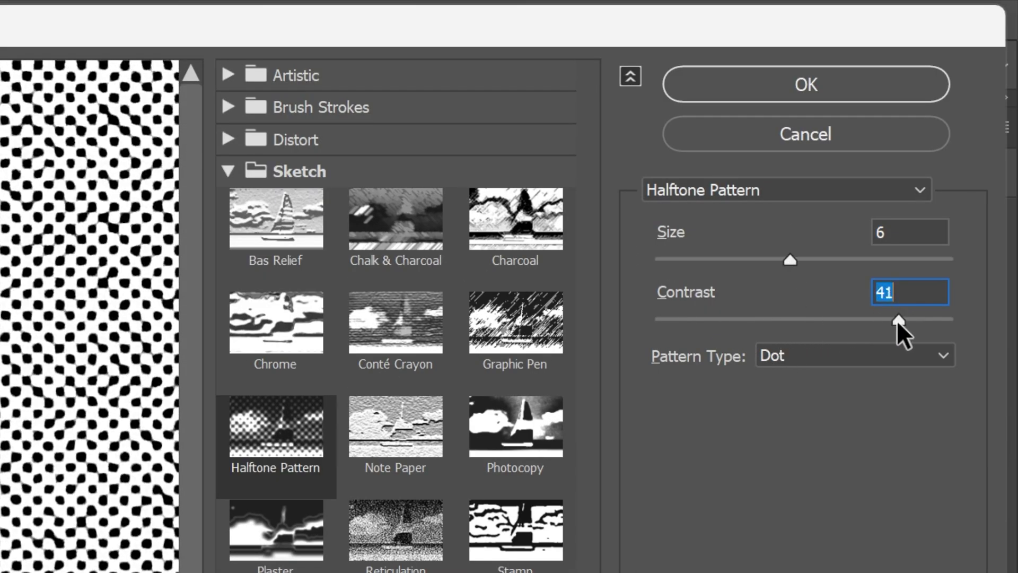
drag(744, 259, 757, 258)
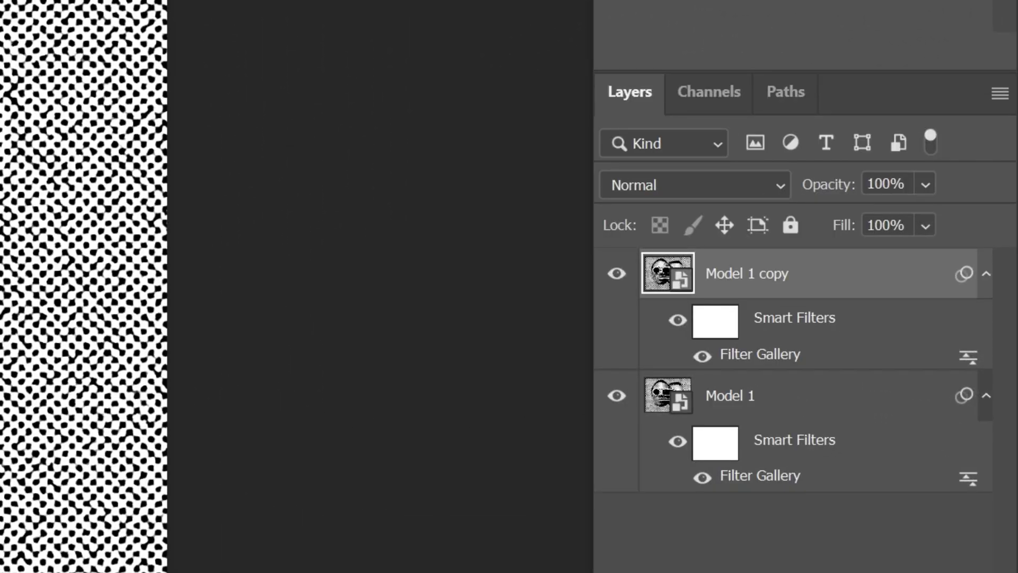
Delete the Filter Gallery effect from the lower Model 1 layer and change the blend mode of Model 1 copy.
click(800, 443)
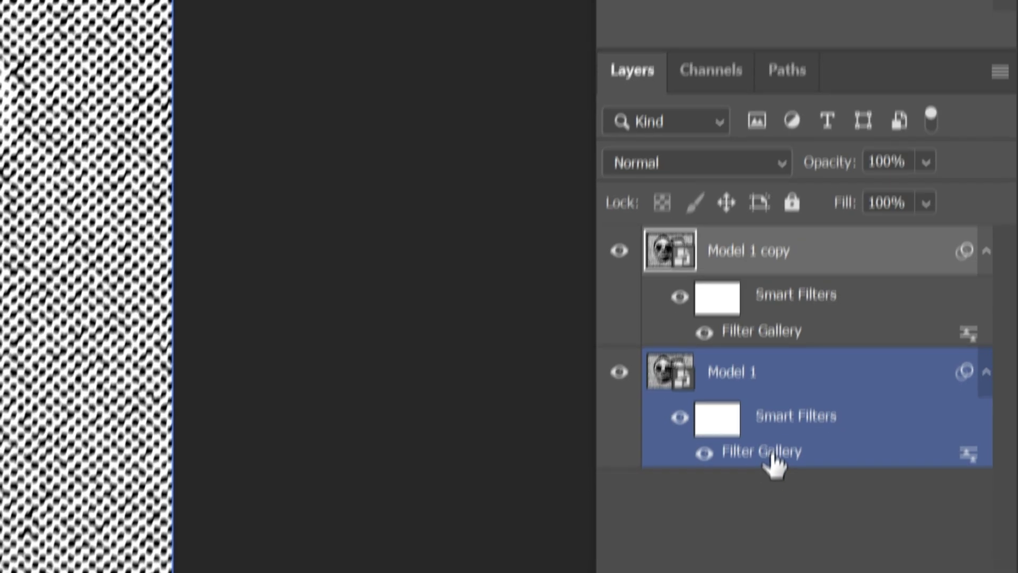
drag(774, 484, 978, 552)
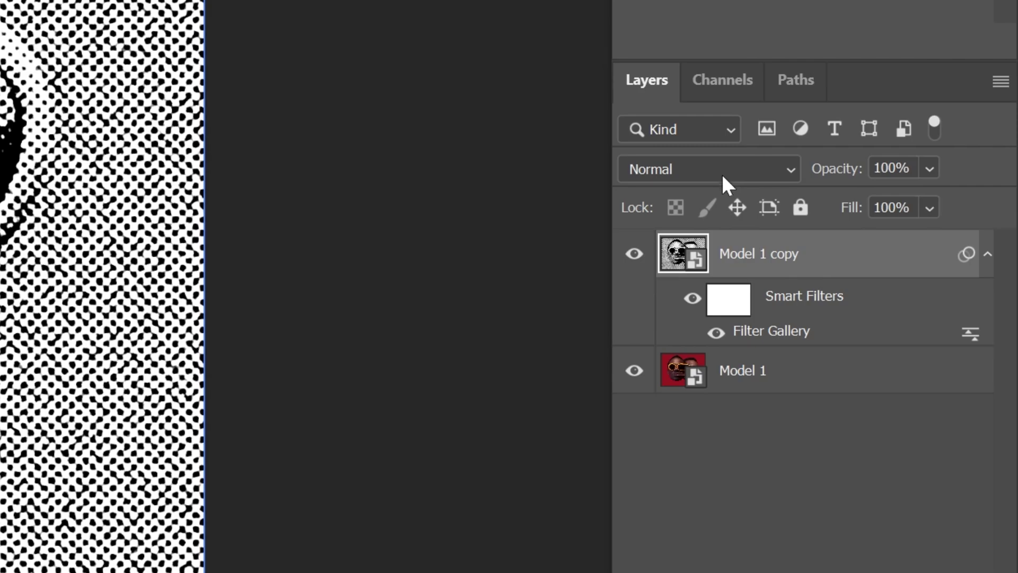
click(718, 170)
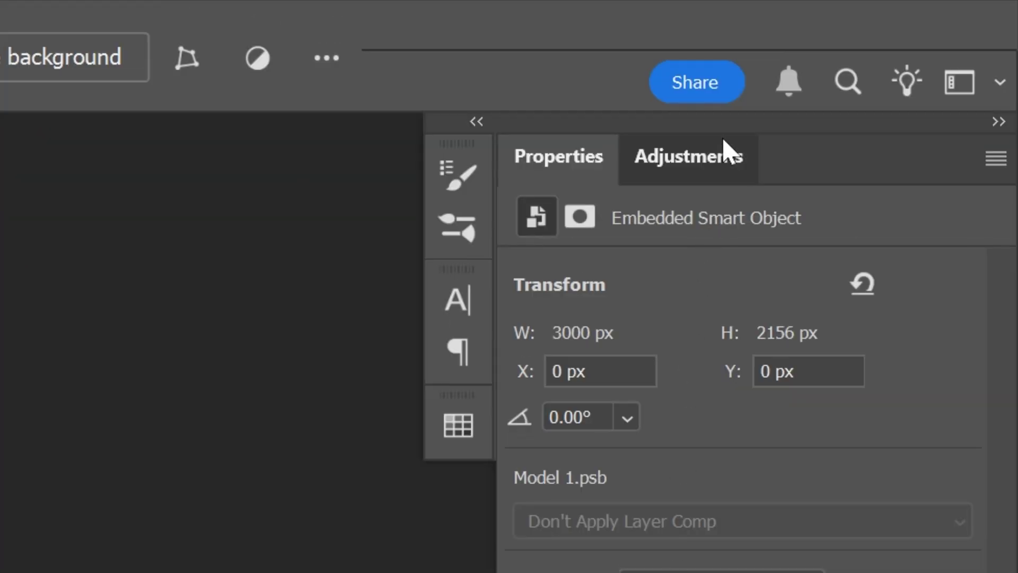
Add a Curves adjustment above Model 1 copy, adjust its curve, and clip it to that layer.
click(724, 151)
click(674, 403)
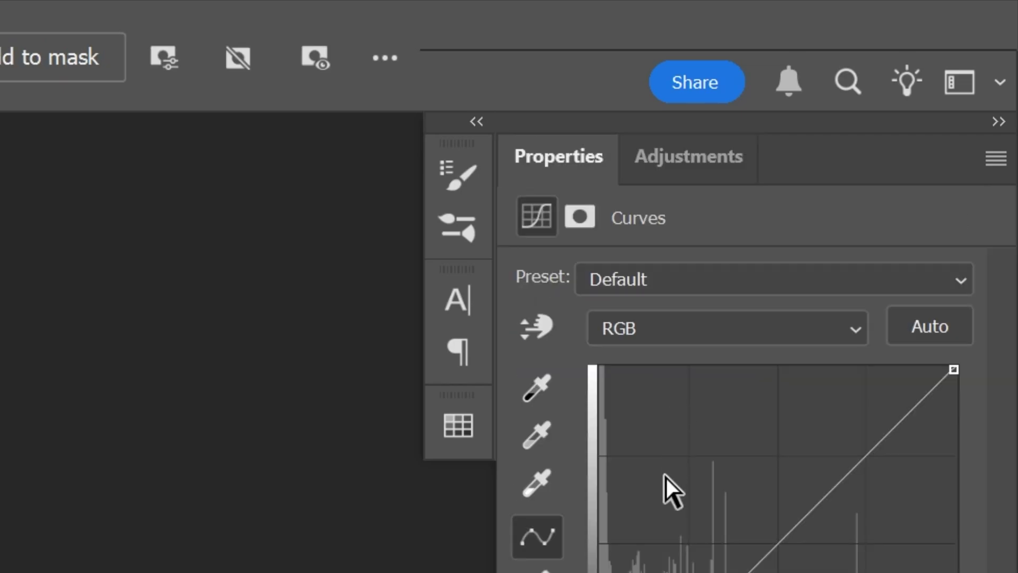
drag(669, 528, 630, 441)
drag(676, 344, 675, 342)
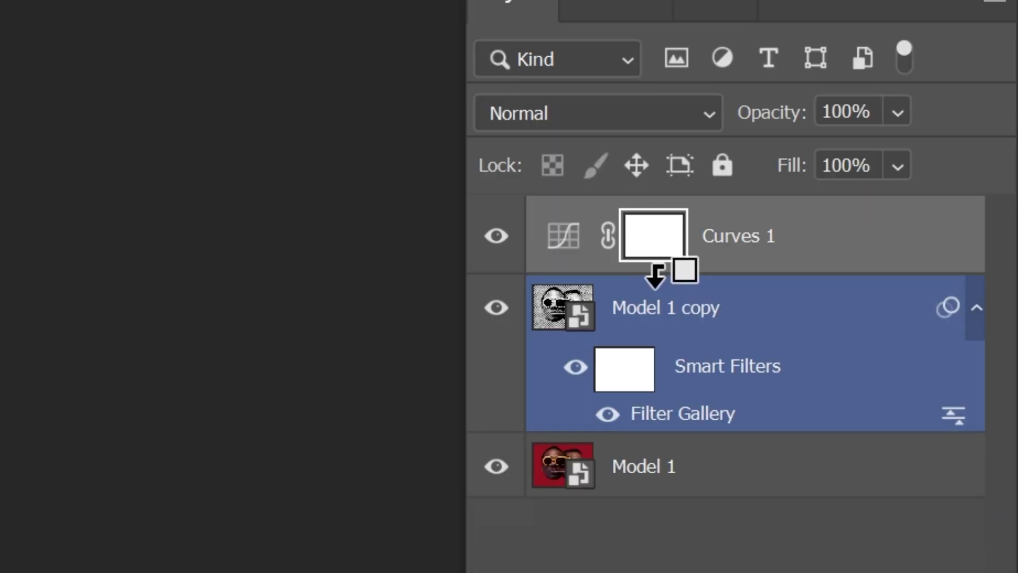
alt+click(730, 272)
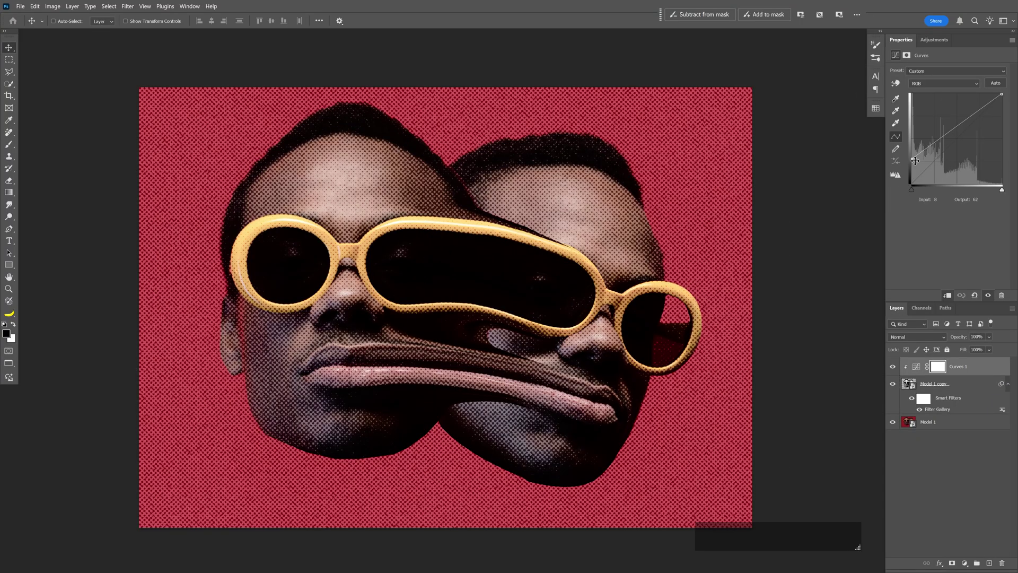
Lift the black point of the clipped Curves adjustment and set a midtone point at input 108, output 107.
drag(915, 161, 907, 133)
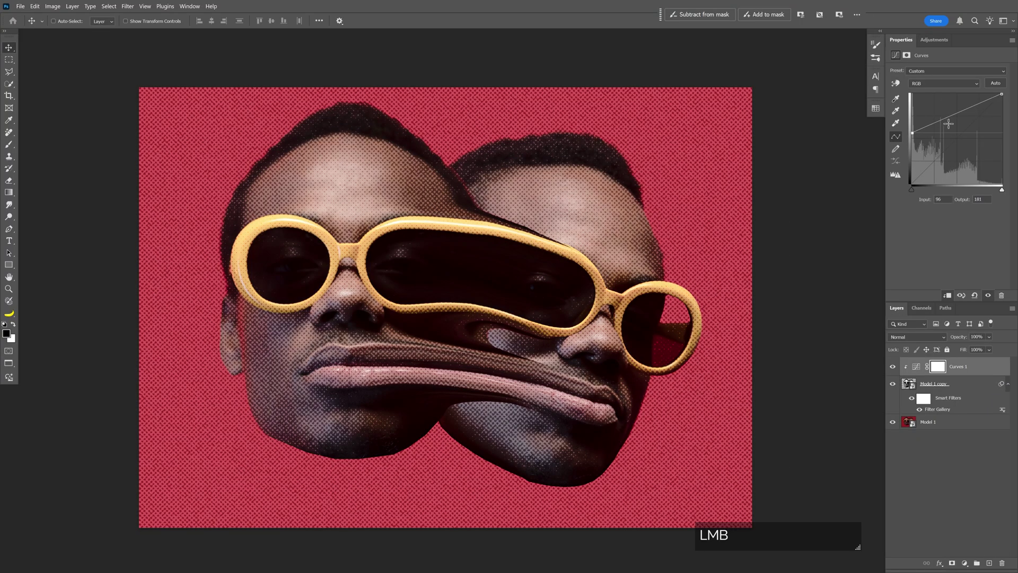
drag(960, 151, 950, 146)
scroll(529, 302, up, 1)
drag(529, 303, 531, 298)
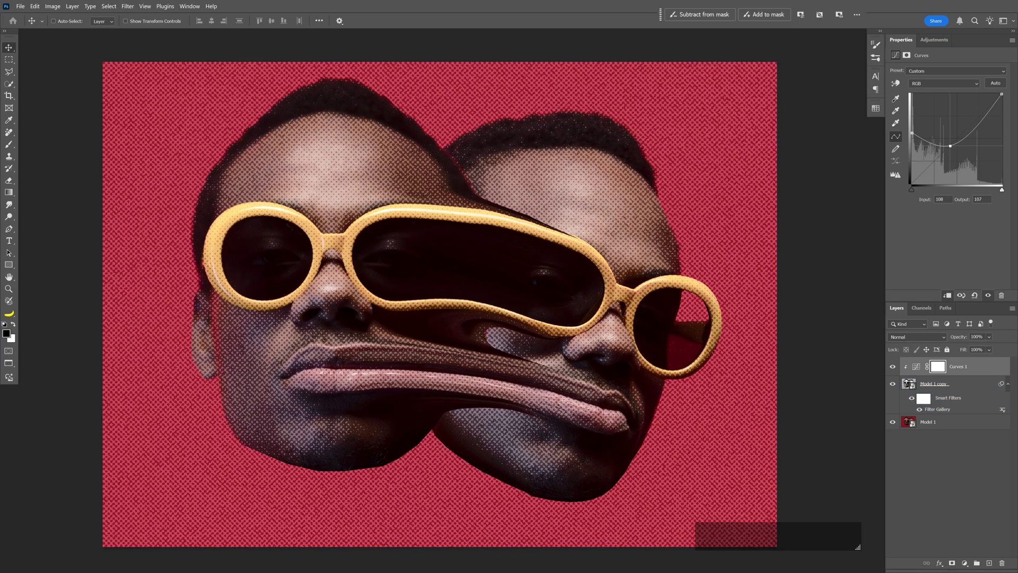